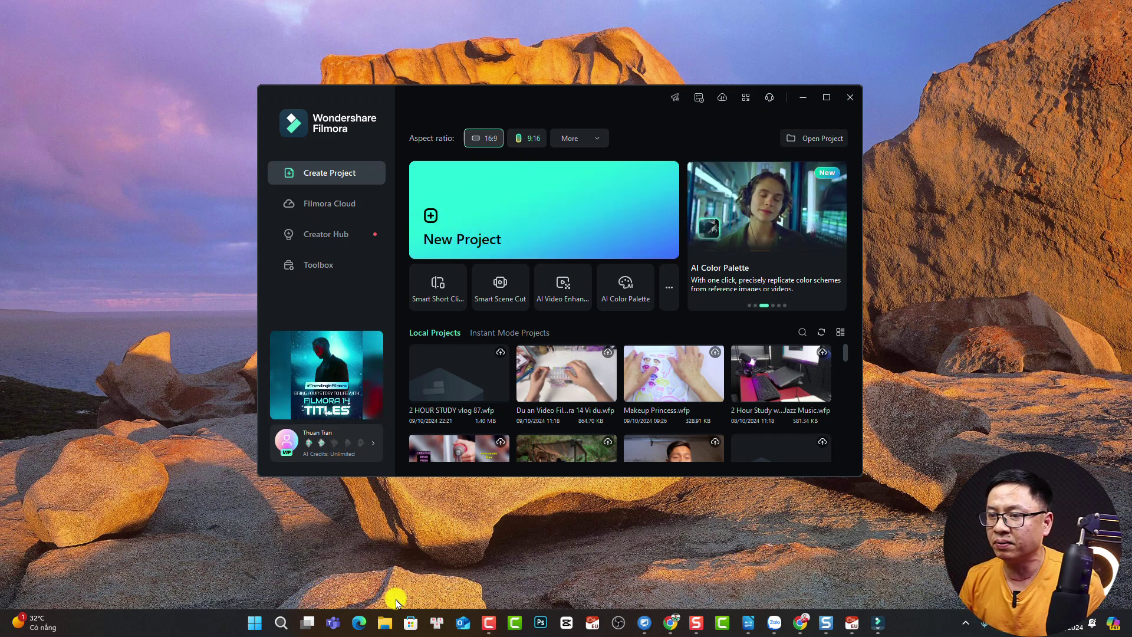
# - Open Local Disk (C:) in File Explorer
pyautogui.click(388, 623)
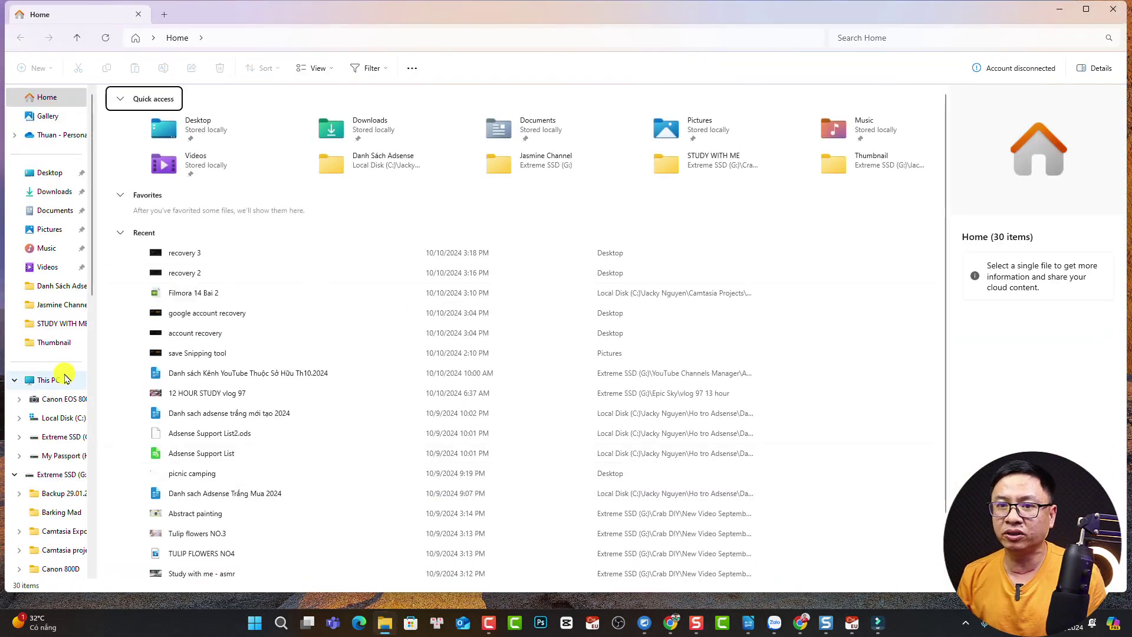
pyautogui.click(47, 379)
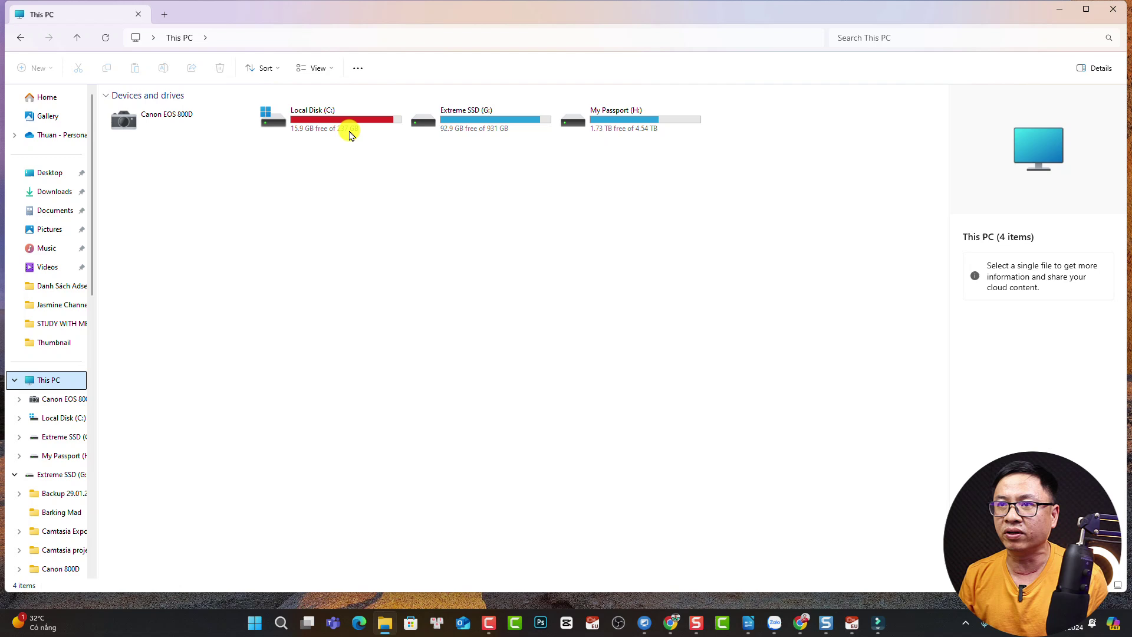
pyautogui.doubleClick(348, 121)
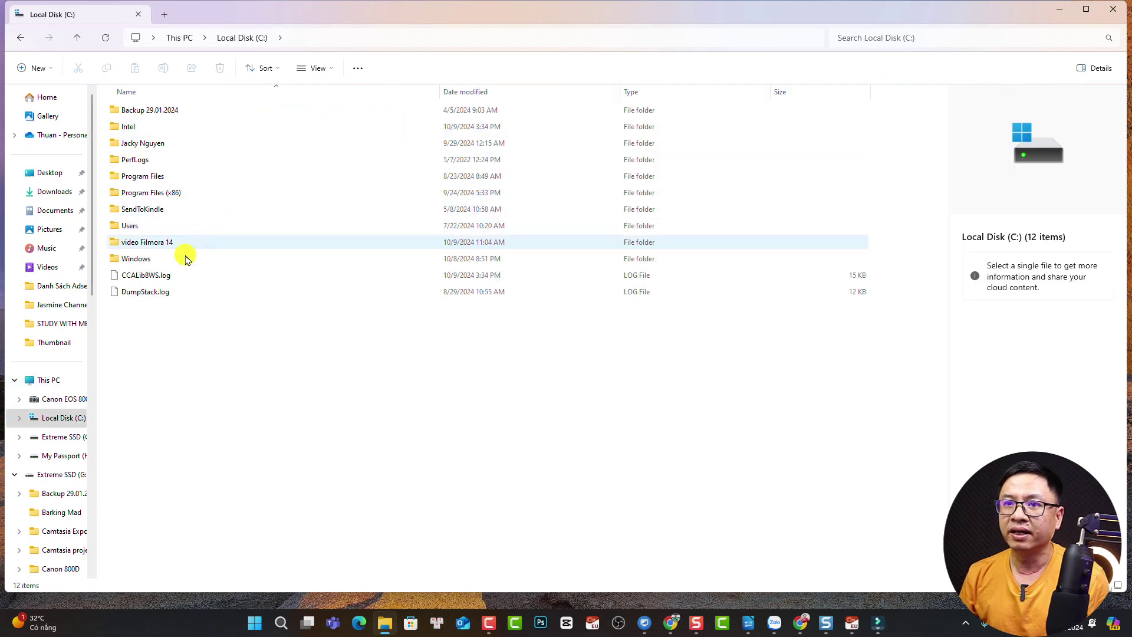
# - Create a new folder named 'Demo folder' on C: and open it
pyautogui.rightClick(164, 362)
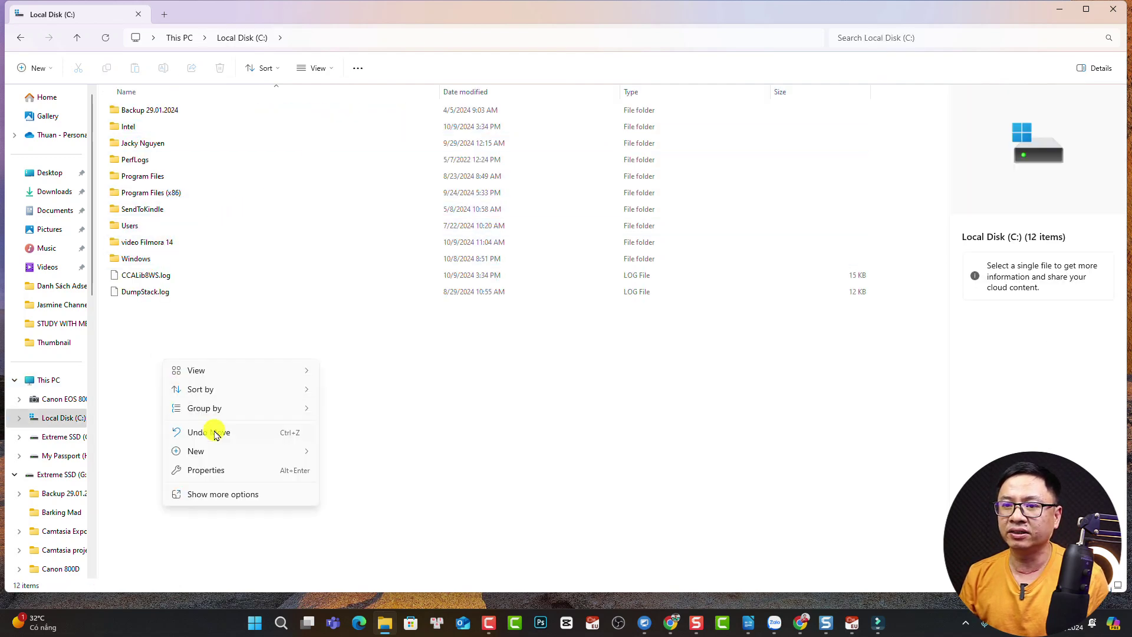
pyautogui.moveTo(244, 459)
pyautogui.click(349, 451)
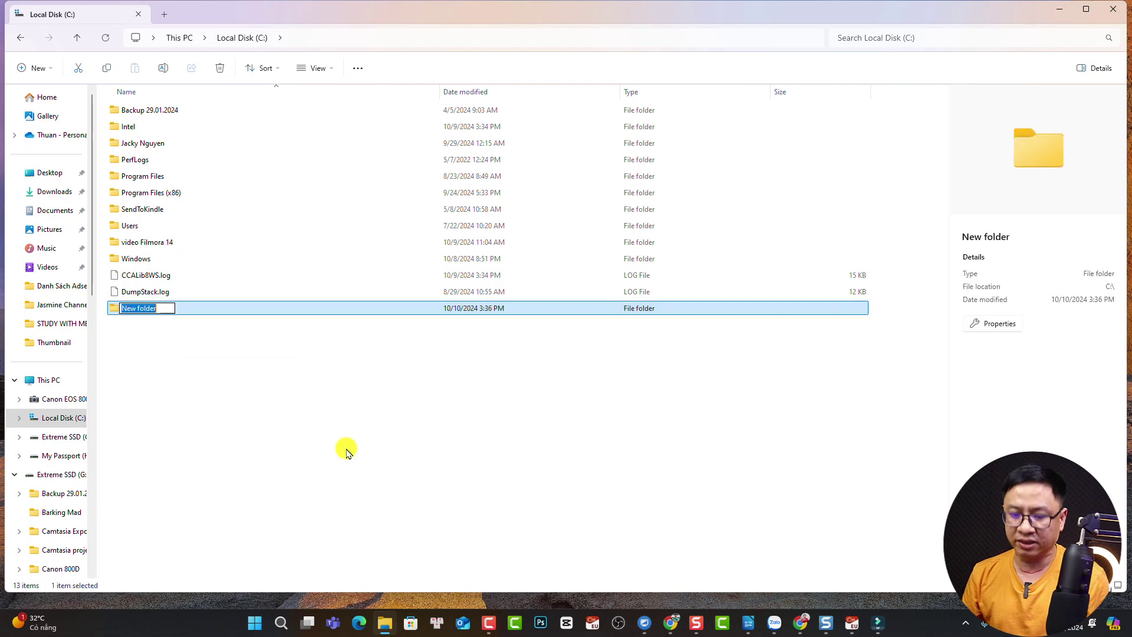
pyautogui.write('Demo fol')
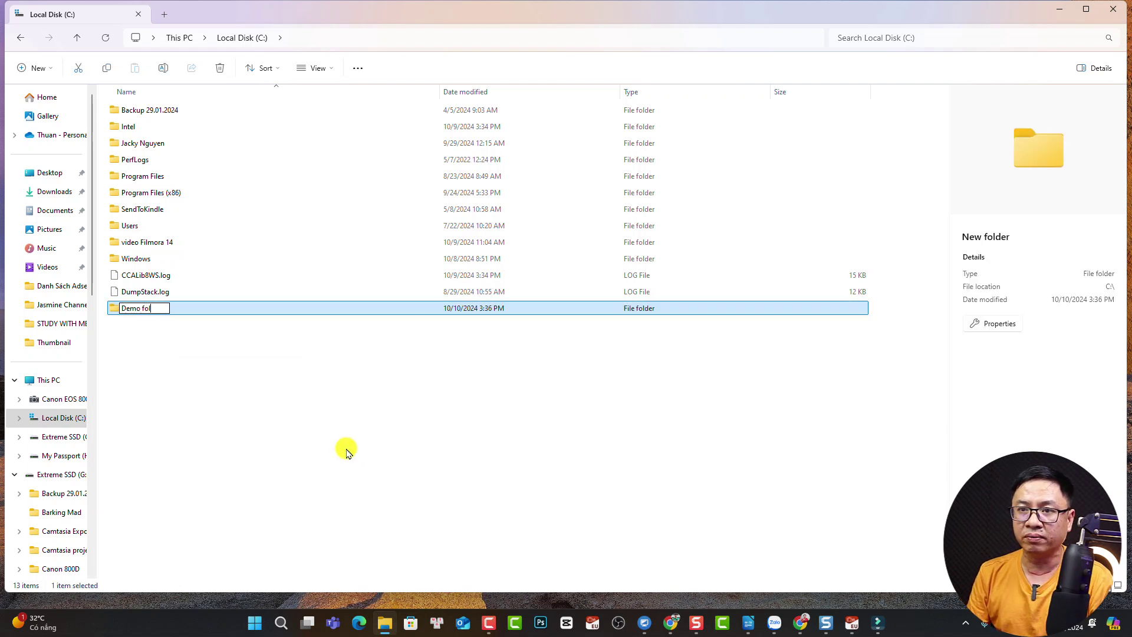
pyautogui.write('der')
pyautogui.press('Return')
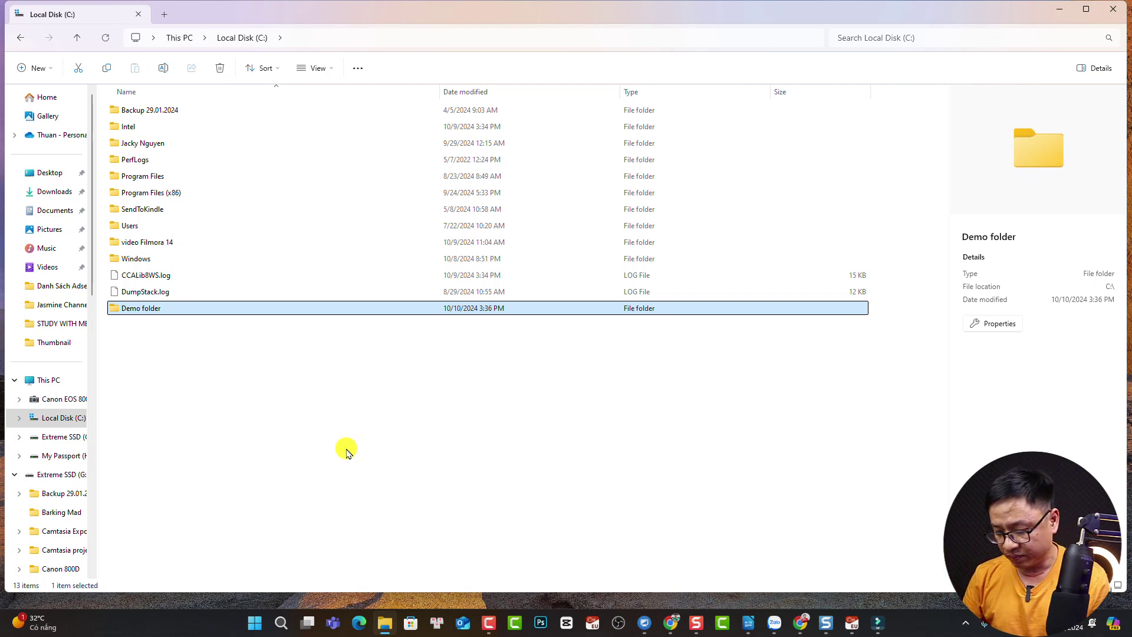
pyautogui.press('Return')
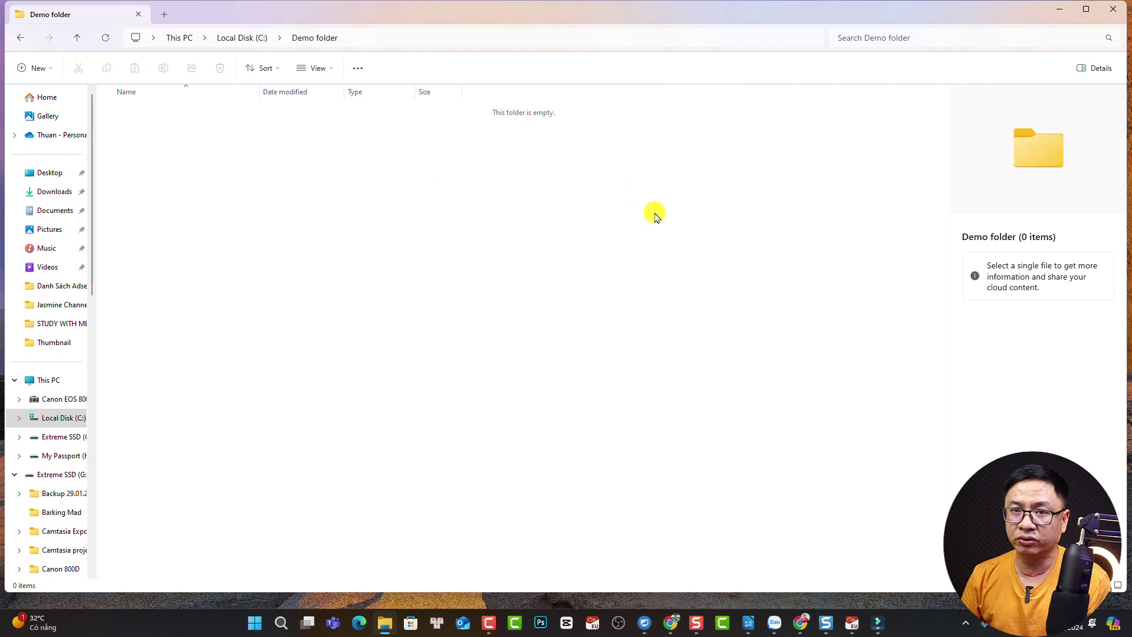
# - Cut both MP4 clips from the video Filmora 14 folder
pyautogui.click(77, 38)
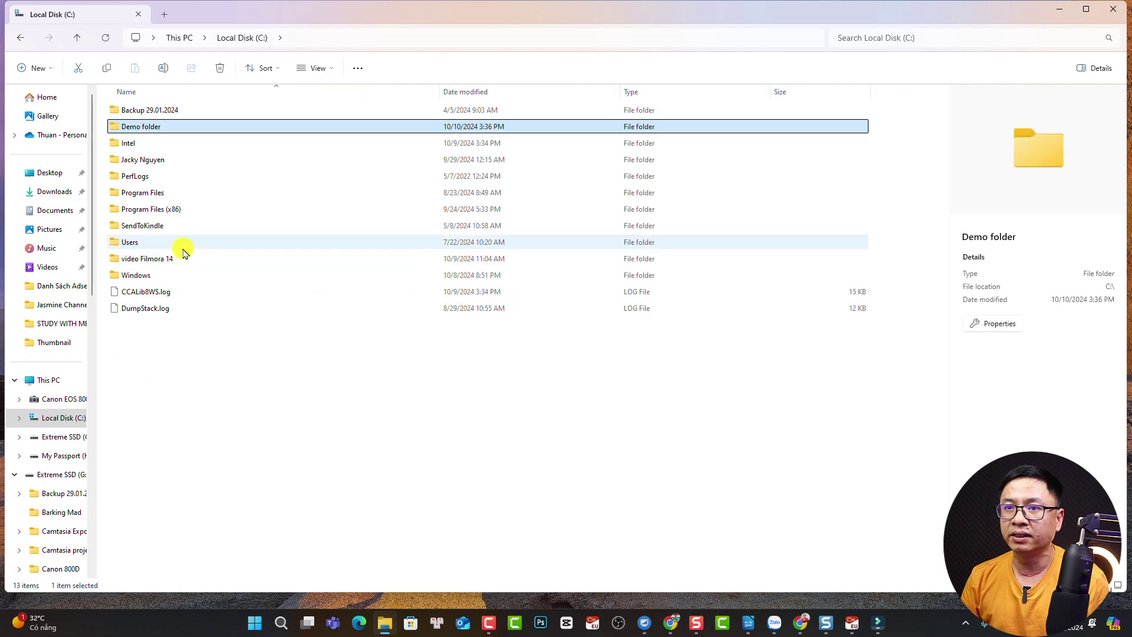
pyautogui.doubleClick(146, 258)
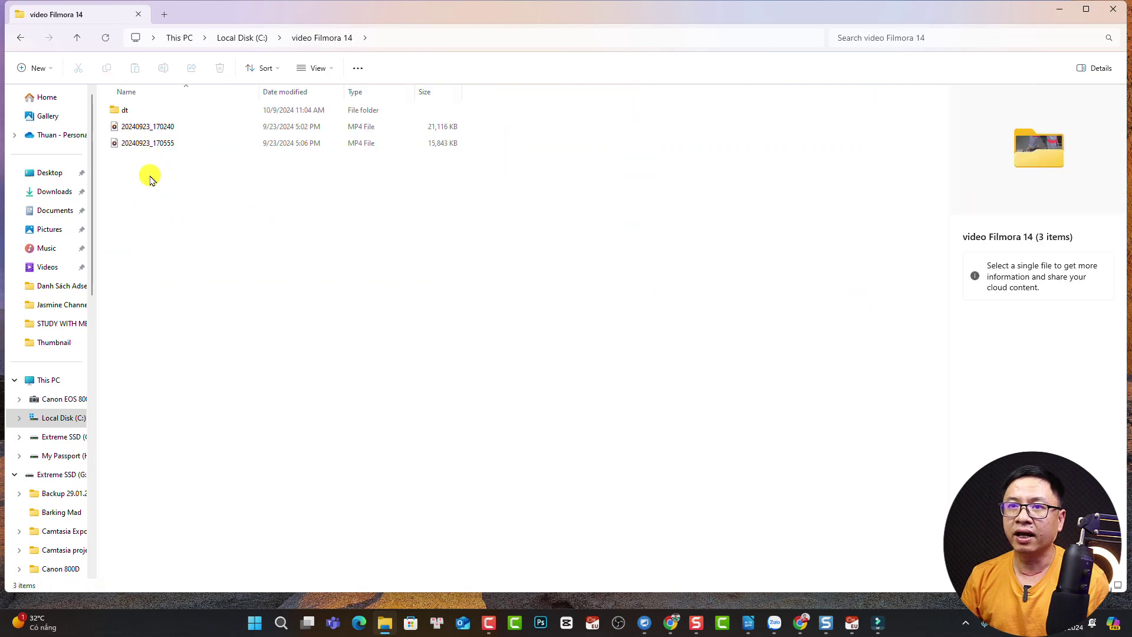
pyautogui.moveTo(149, 177); pyautogui.dragTo(159, 133)
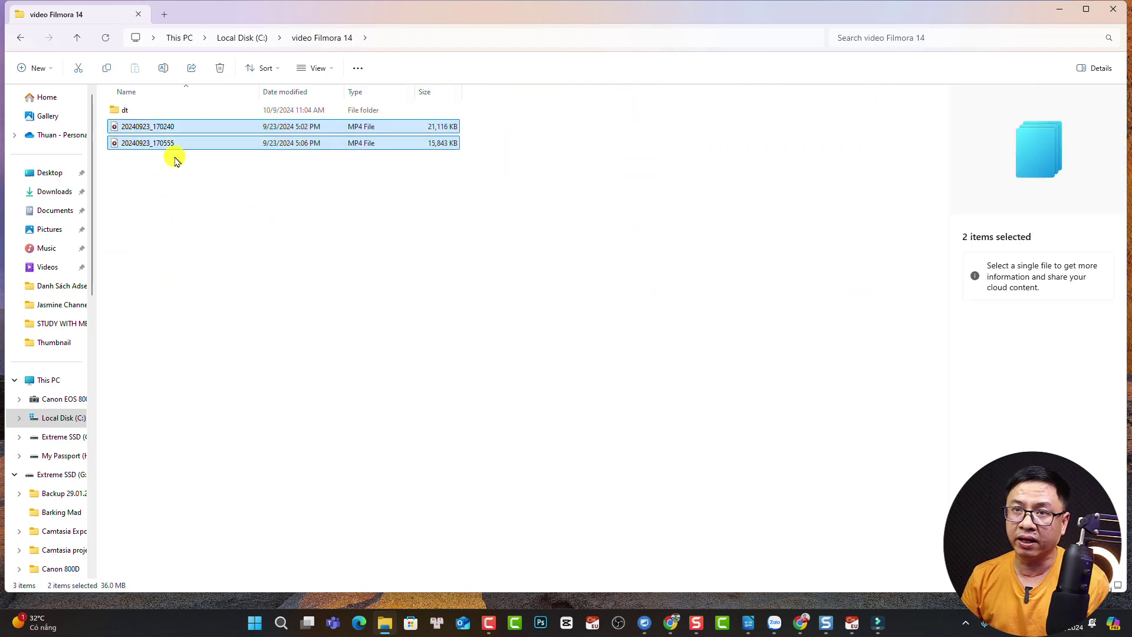
pyautogui.rightClick(158, 146)
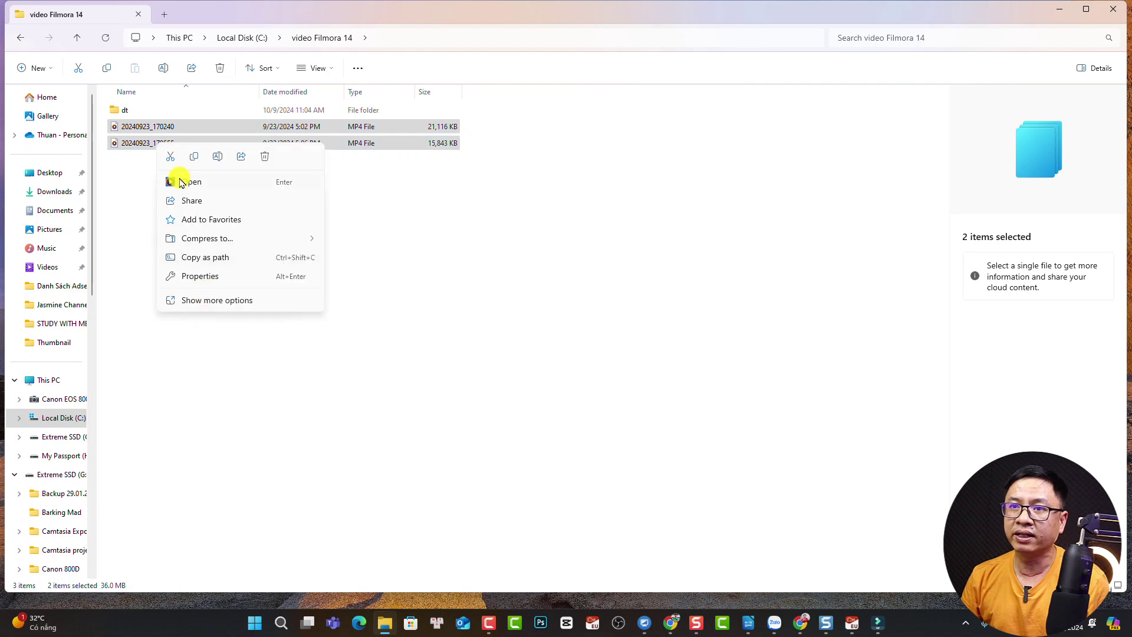
pyautogui.click(172, 159)
# - Paste clips 20240923_170555 and 20240923_170240 into Demo folder
pyautogui.click(242, 37)
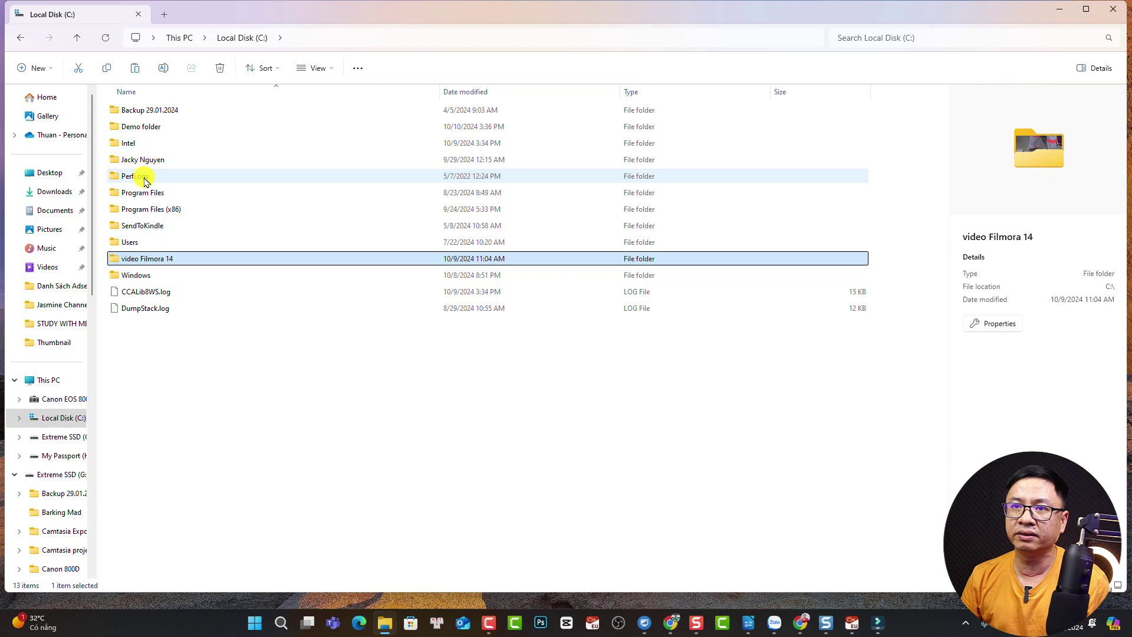
pyautogui.doubleClick(135, 128)
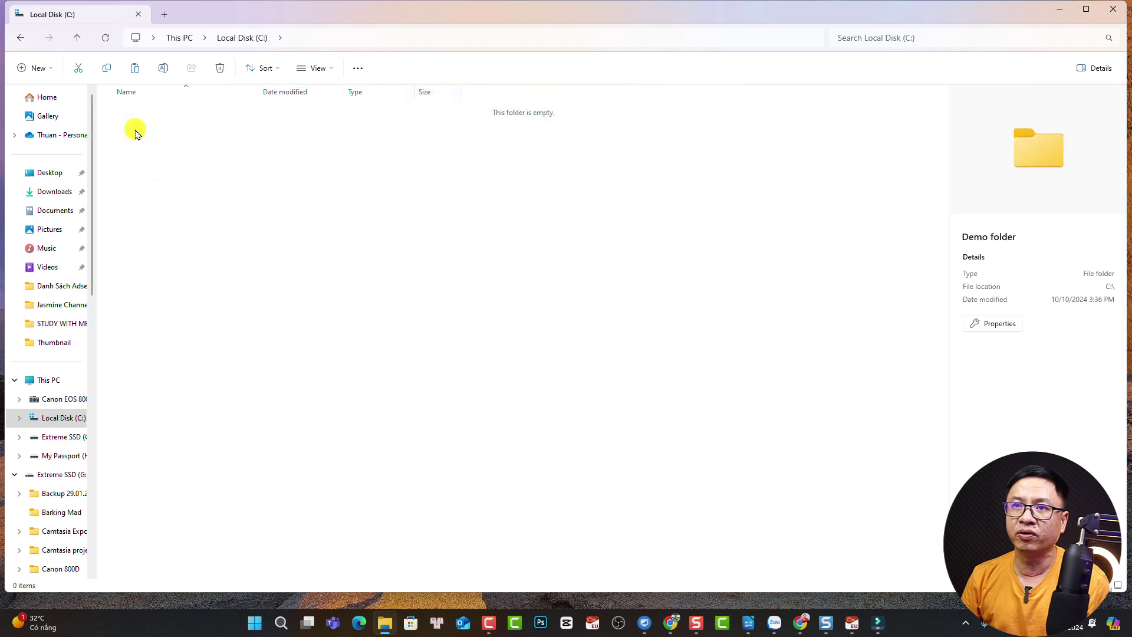
pyautogui.rightClick(185, 160)
pyautogui.click(196, 173)
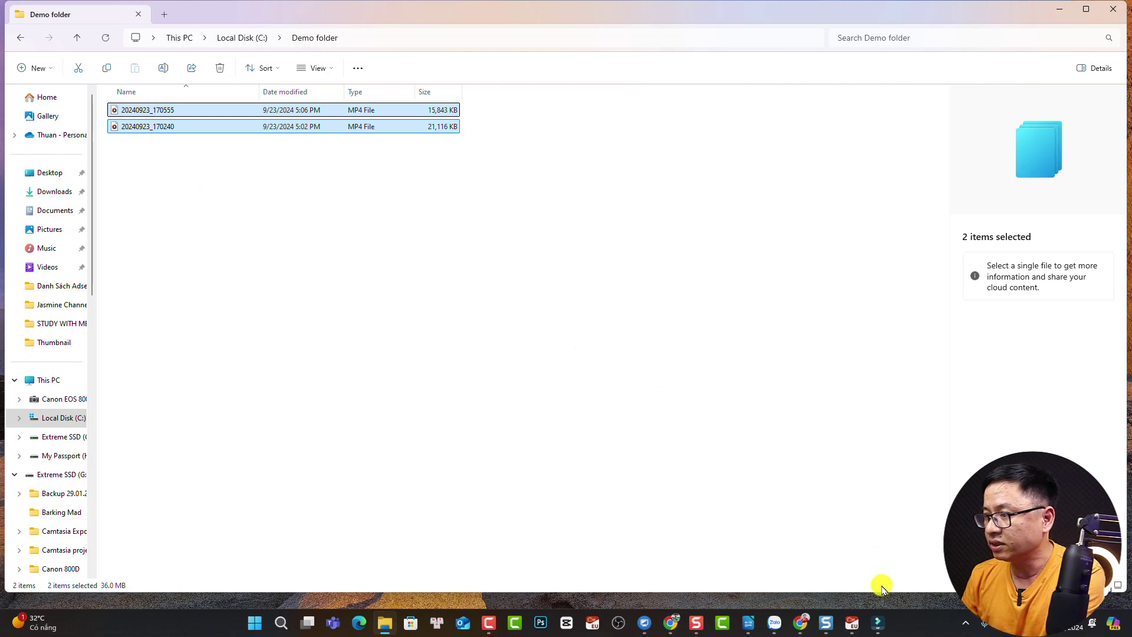
# - Launch Filmora and create a new project, keeping the 16:9 aspect ratio
pyautogui.click(877, 622)
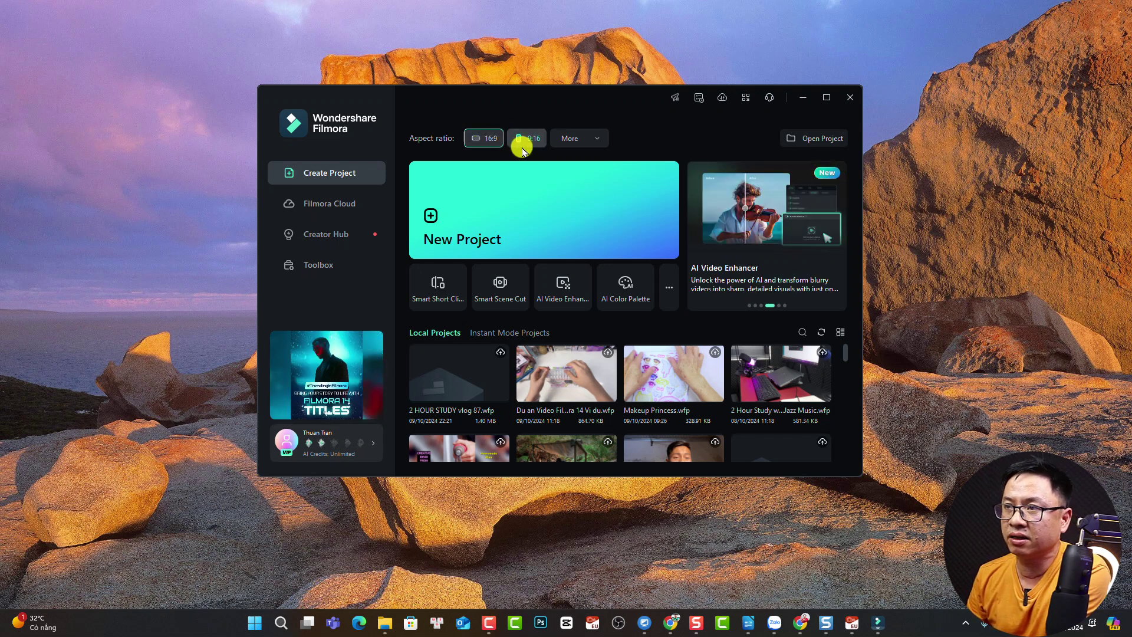
pyautogui.click(590, 142)
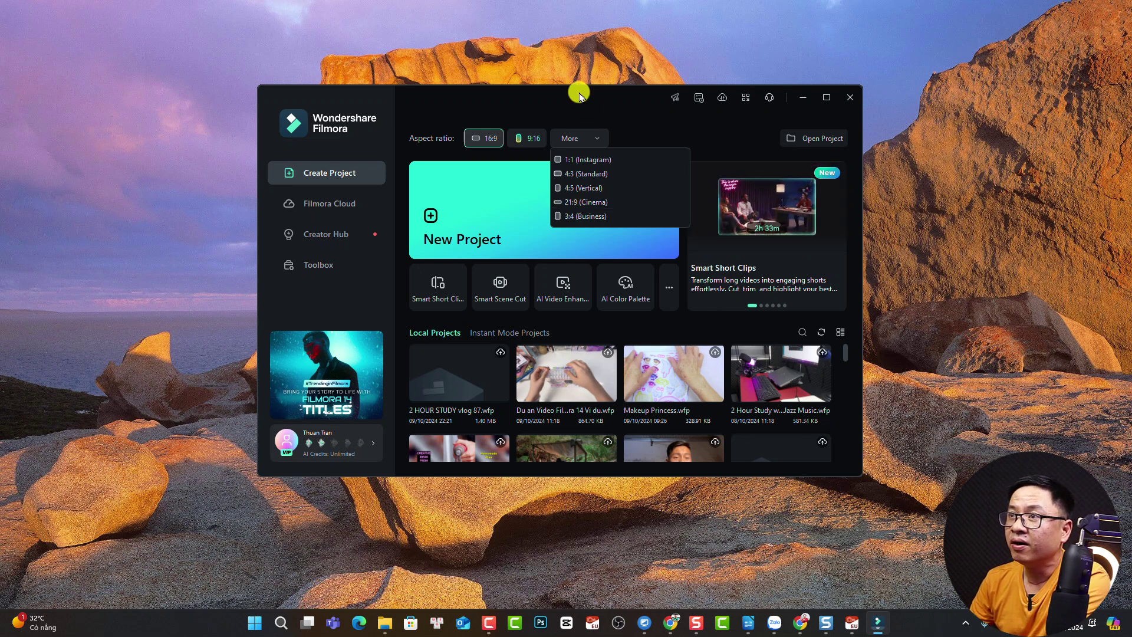
pyautogui.click(647, 91)
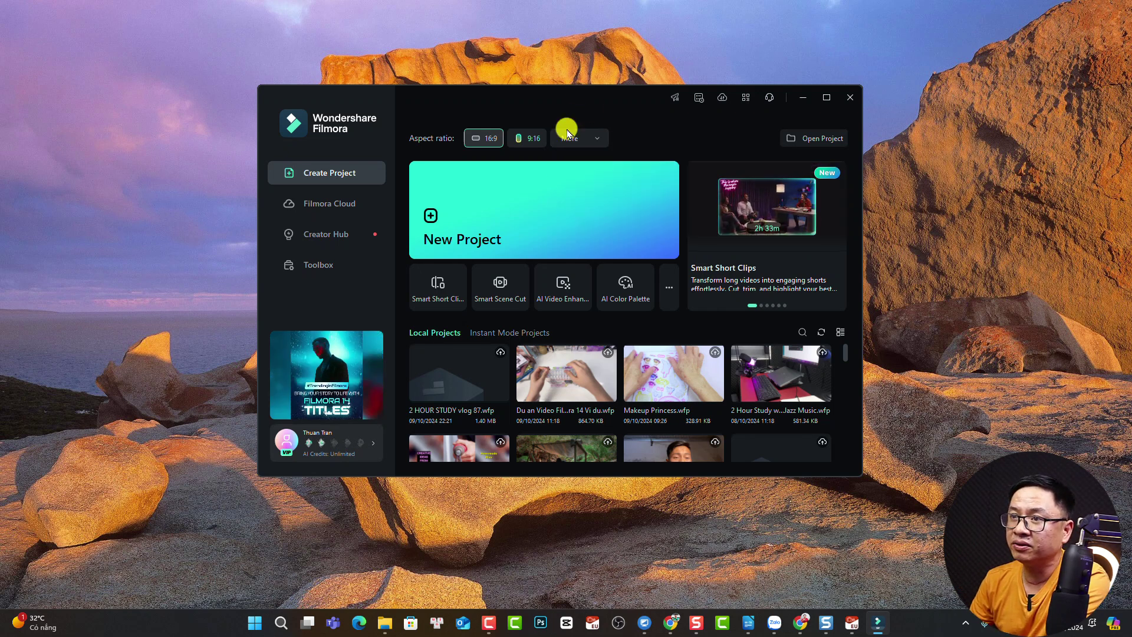
pyautogui.click(473, 228)
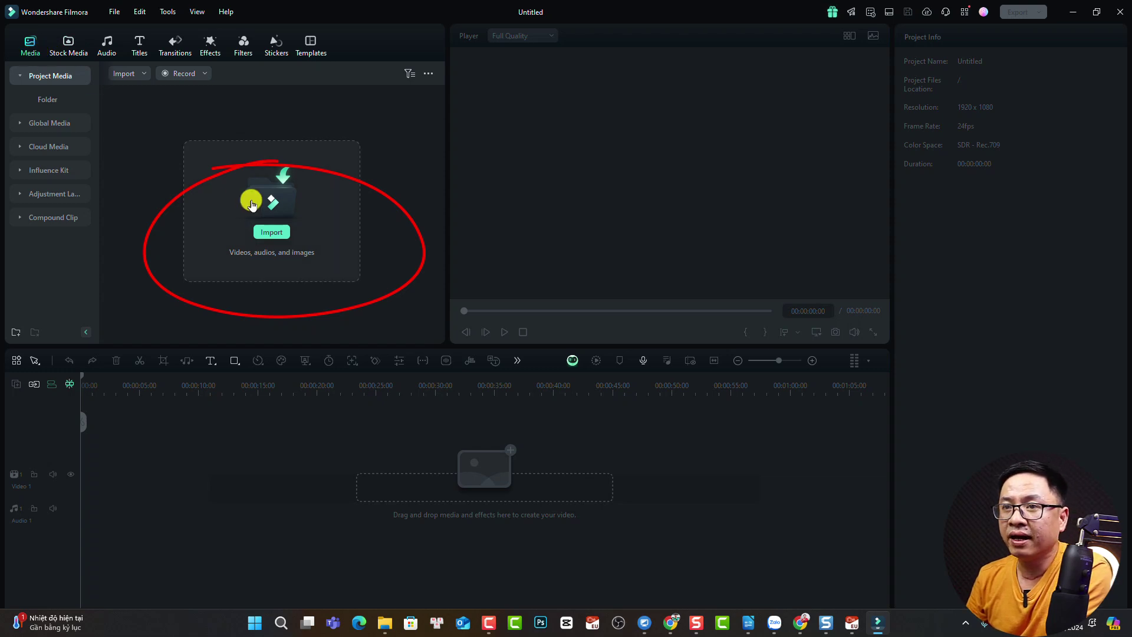
# - Import both video clips from C:\Demo folder into the project's media library
pyautogui.click(271, 232)
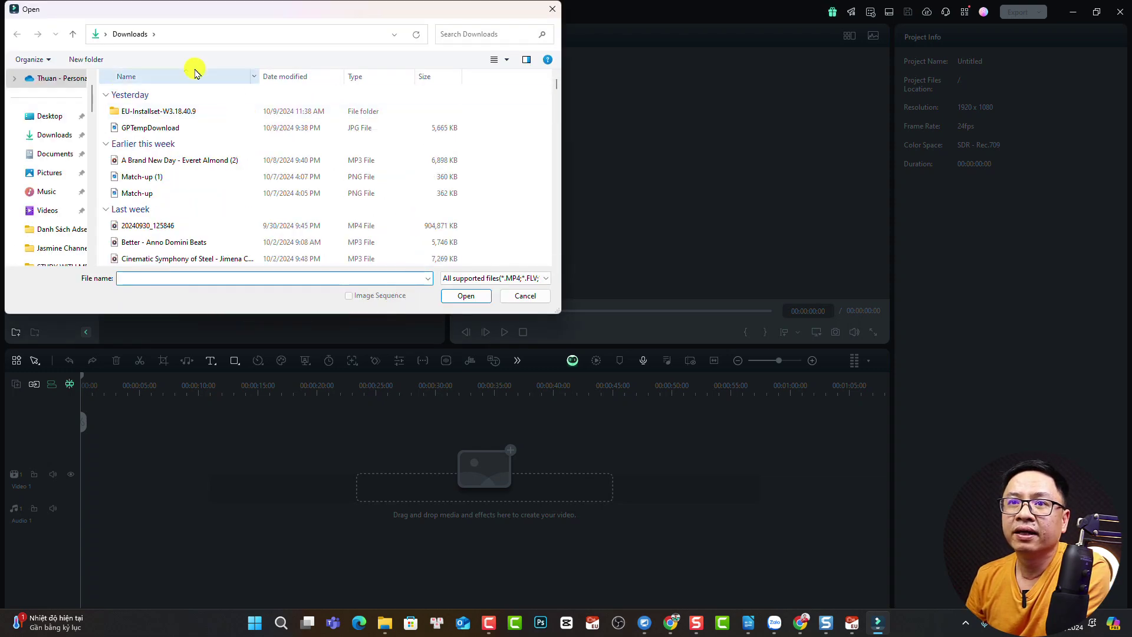
pyautogui.scroll(-3, 51, 163)
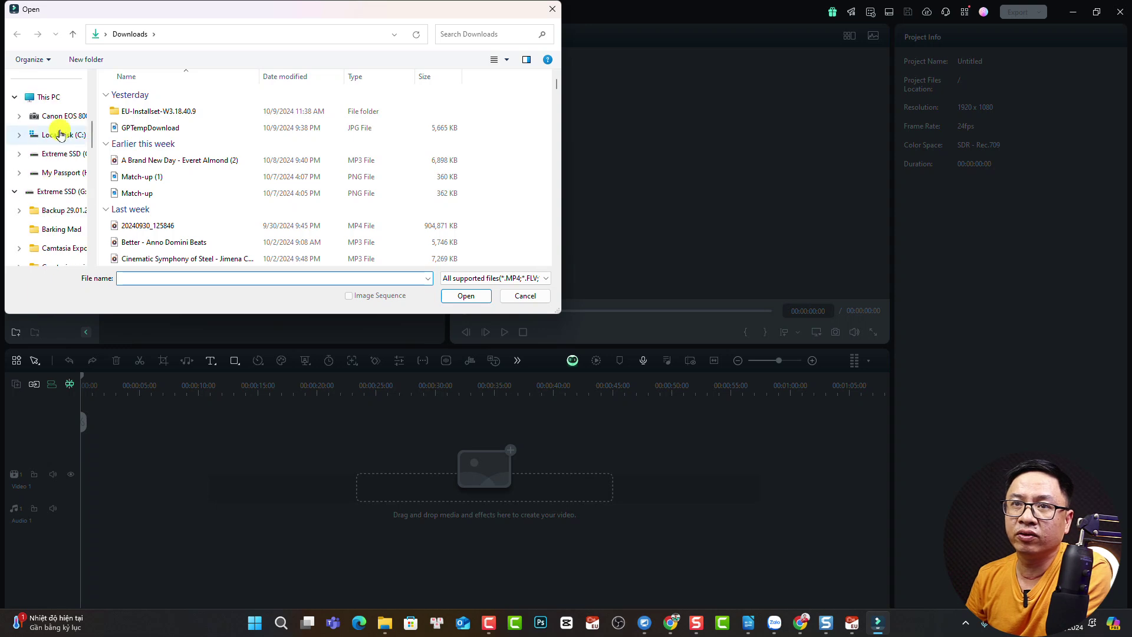
pyautogui.click(45, 97)
pyautogui.doubleClick(316, 112)
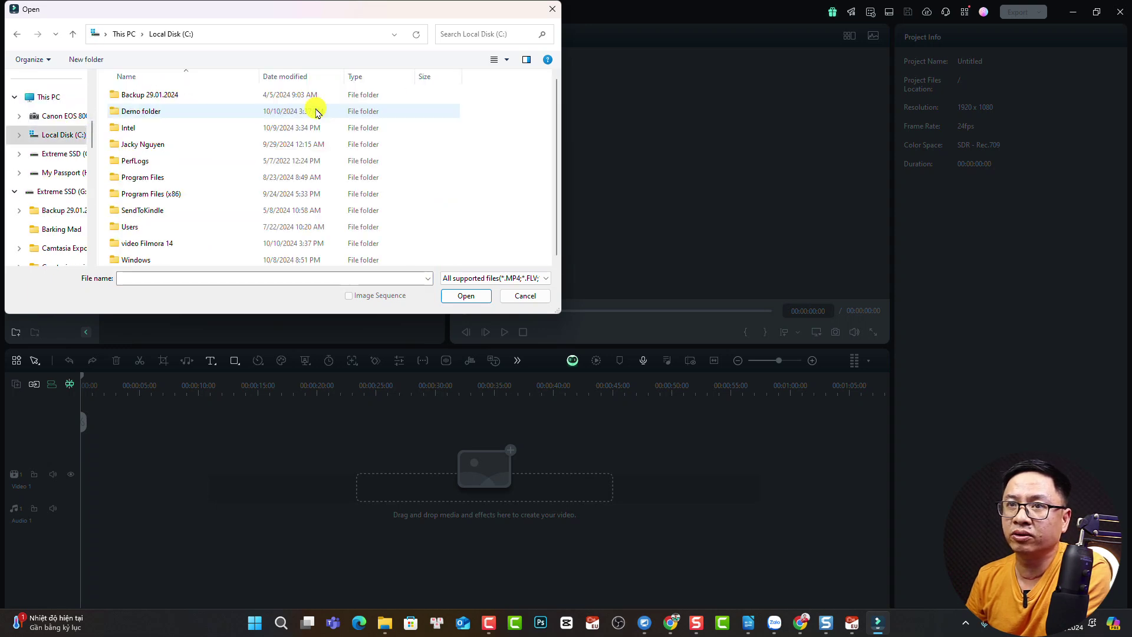
pyautogui.doubleClick(147, 144)
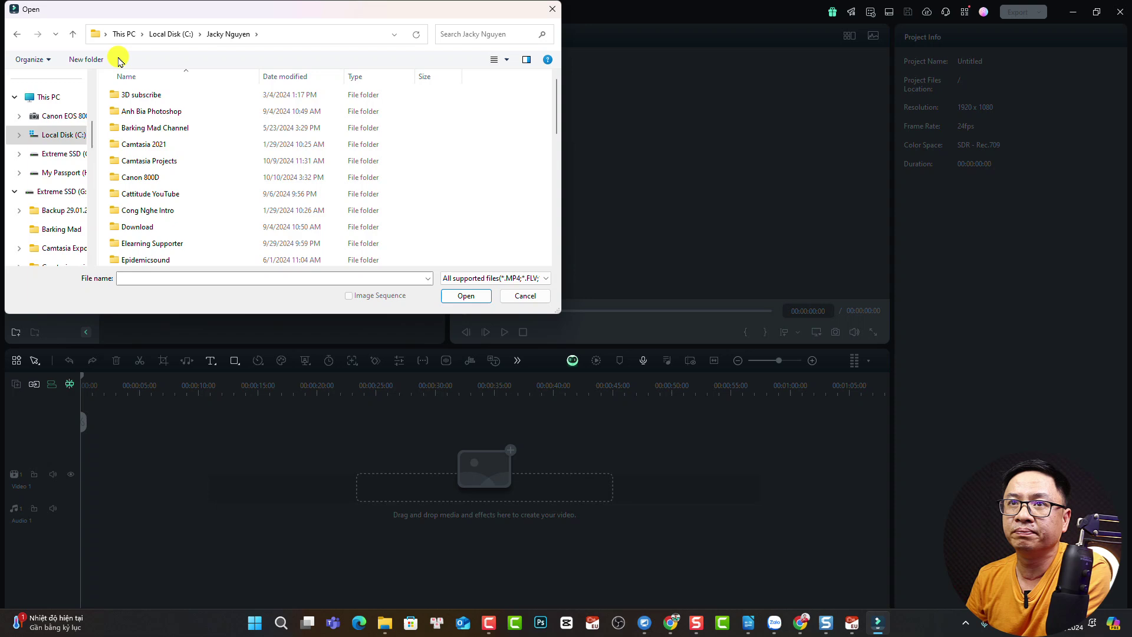
pyautogui.click(161, 34)
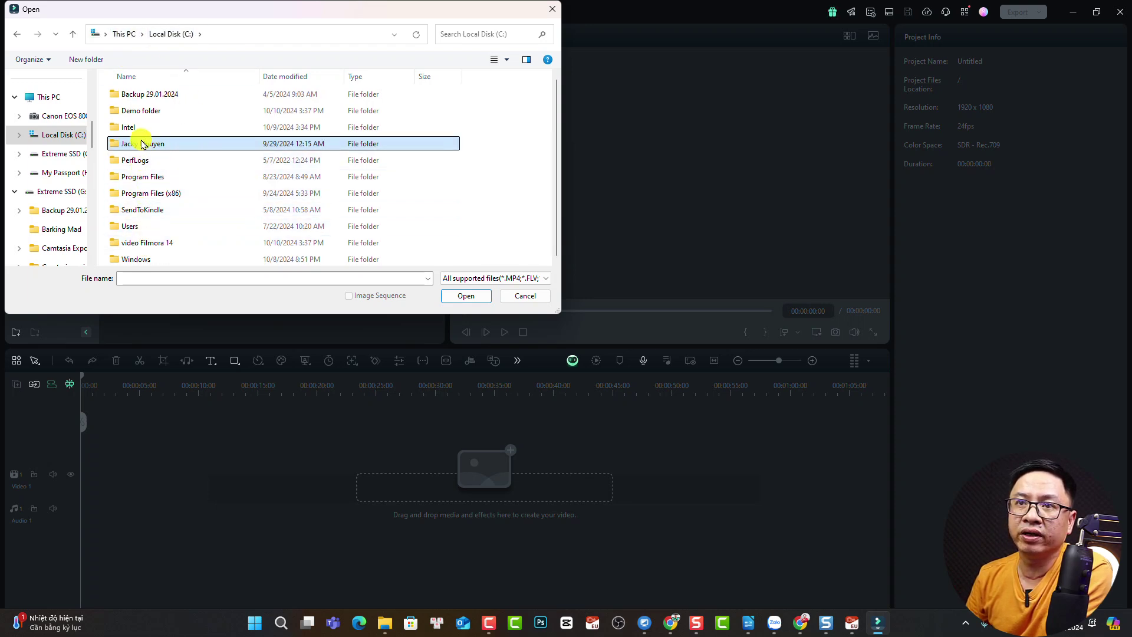
pyautogui.doubleClick(147, 111)
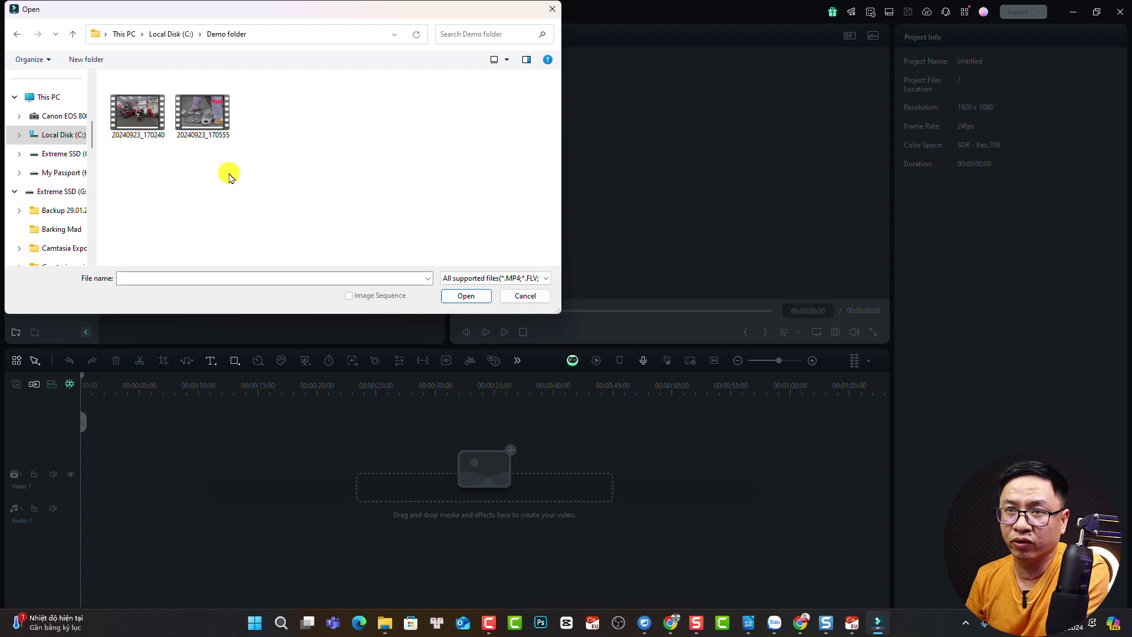
pyautogui.moveTo(258, 170); pyautogui.dragTo(154, 121)
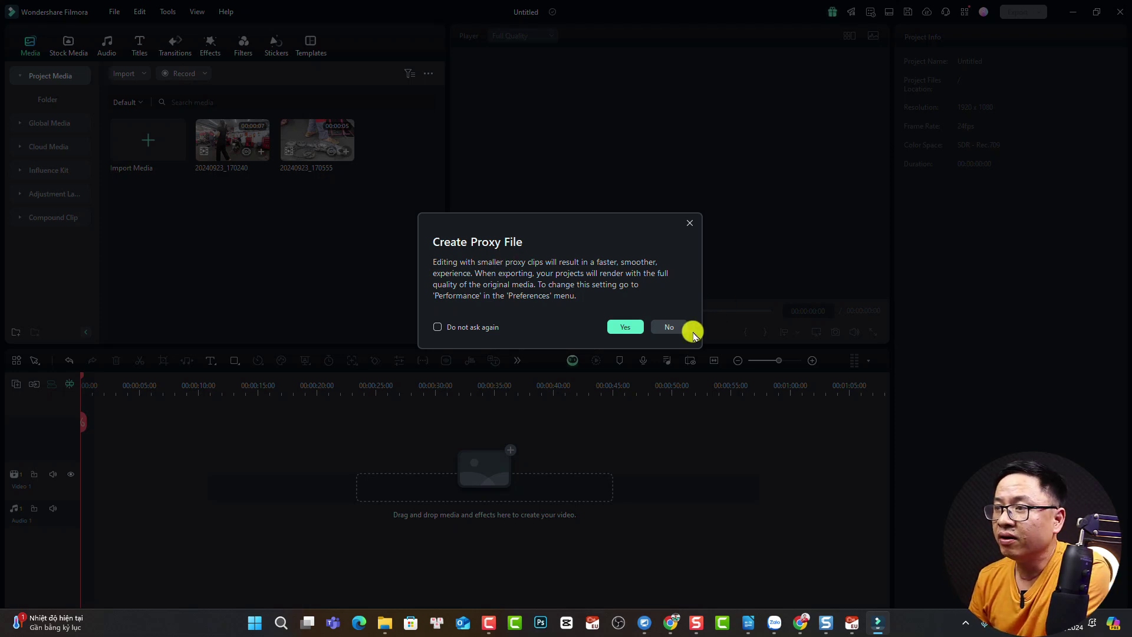
# - Decline proxy file creation and select clip 20240923_170555 in the media library
pyautogui.click(674, 328)
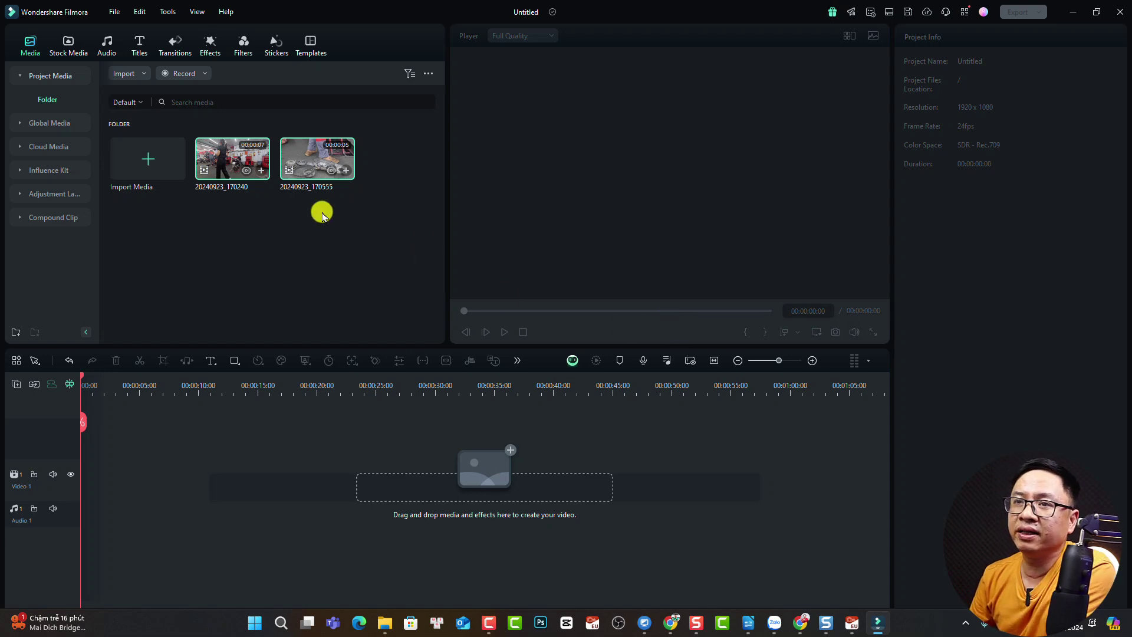
pyautogui.click(309, 171)
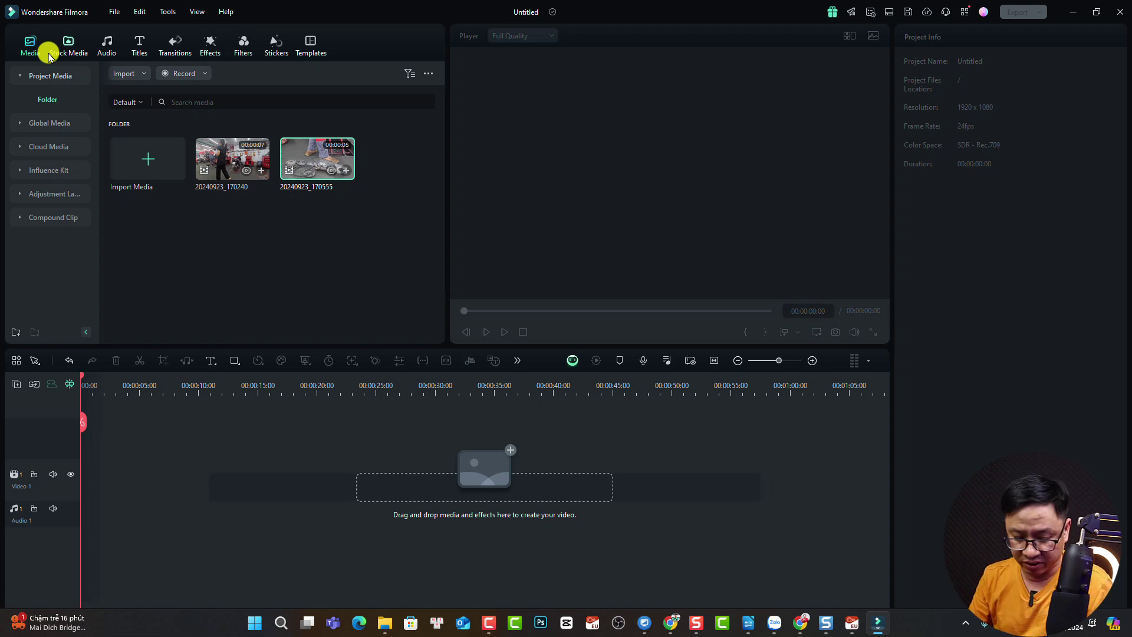
# - Save the project as 'demo filmora 14.2' in the Filmora 13 Projects folder
pyautogui.click(114, 11)
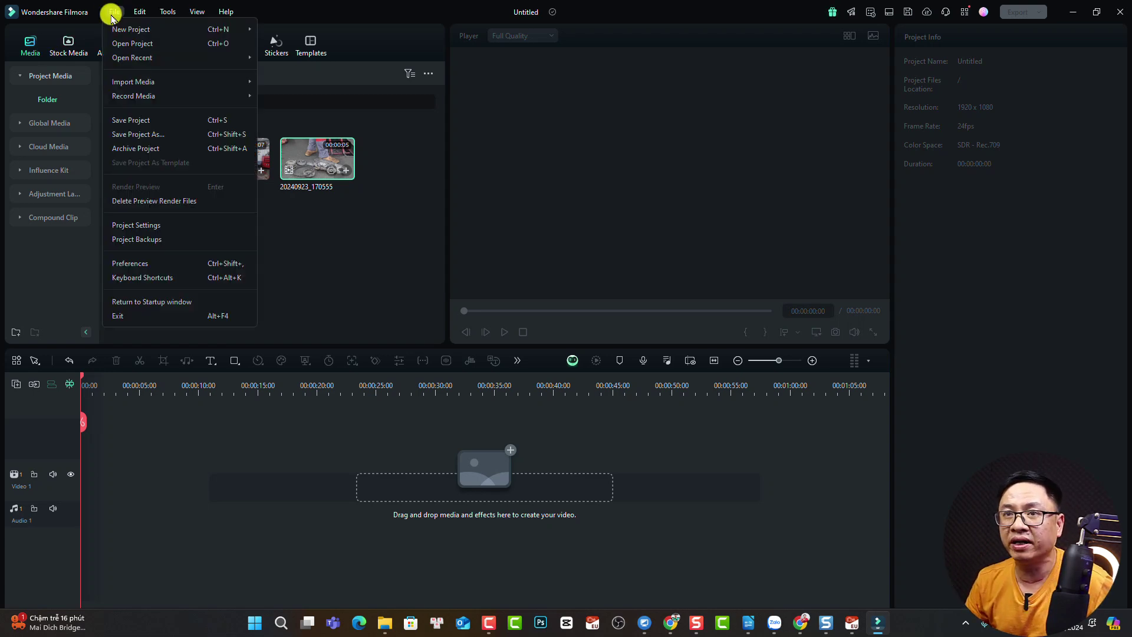
pyautogui.click(133, 120)
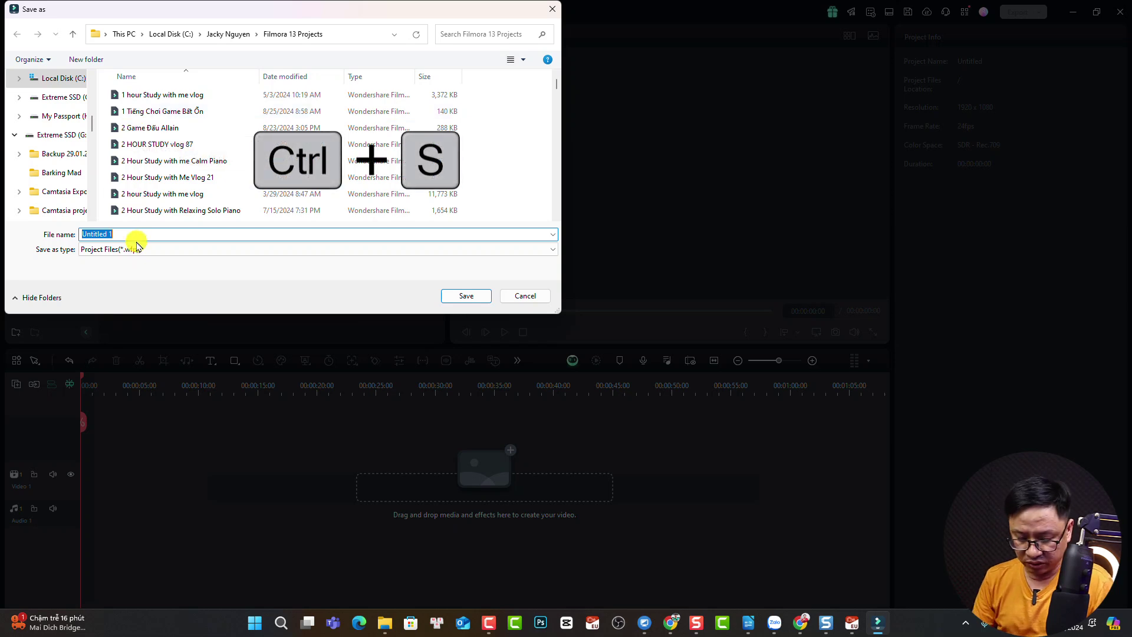
pyautogui.write('demo')
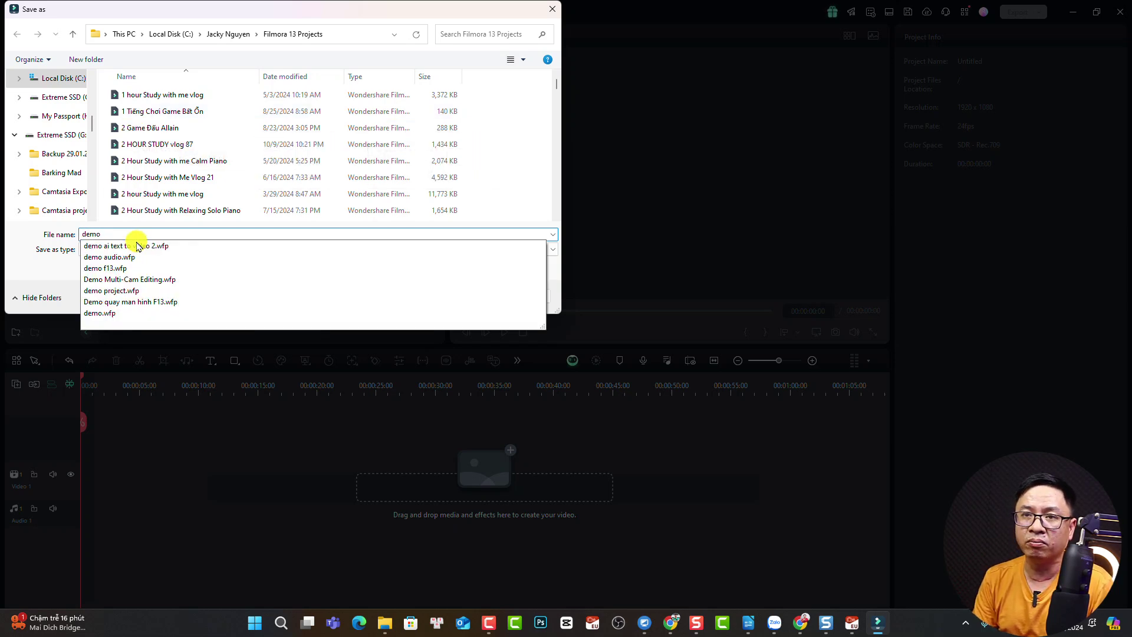
pyautogui.write(' filmora 1')
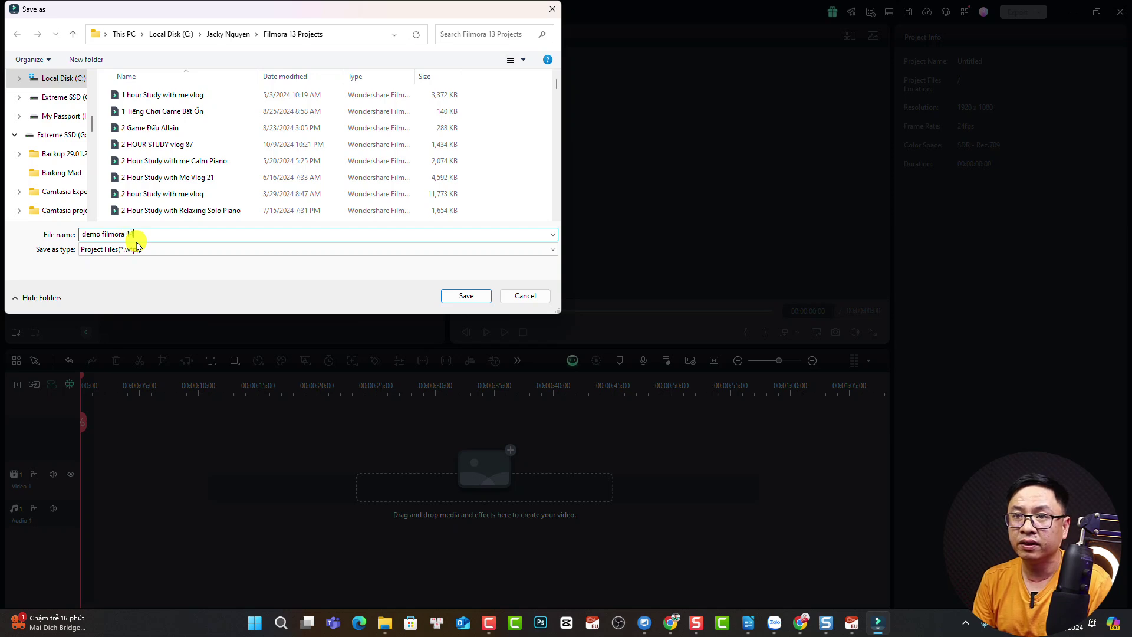
pyautogui.write('3')
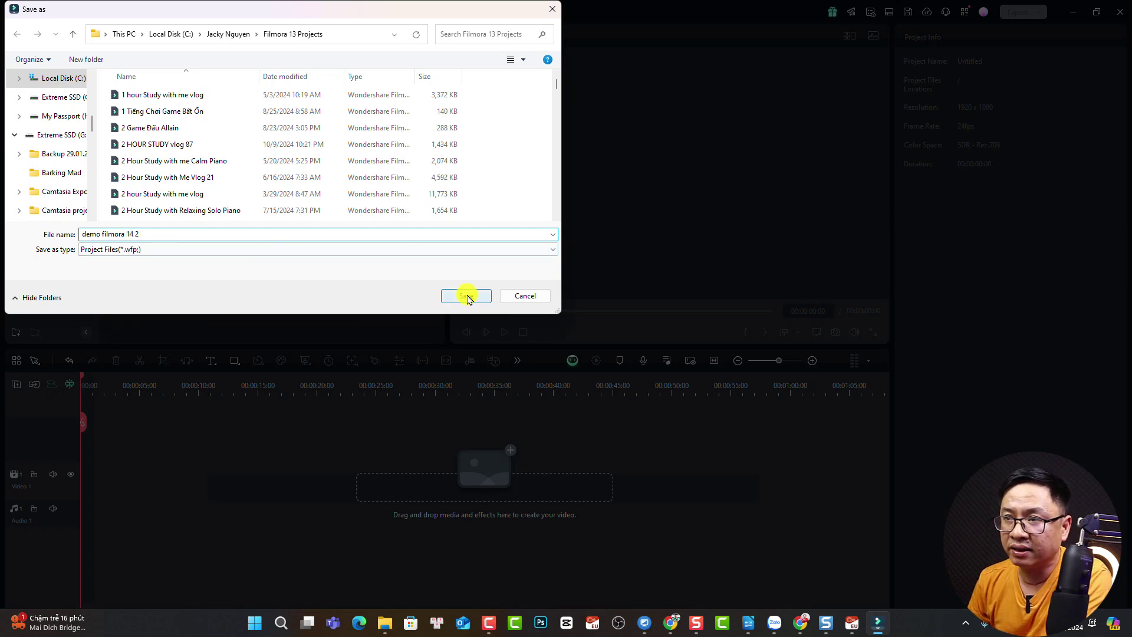
pyautogui.click(467, 295)
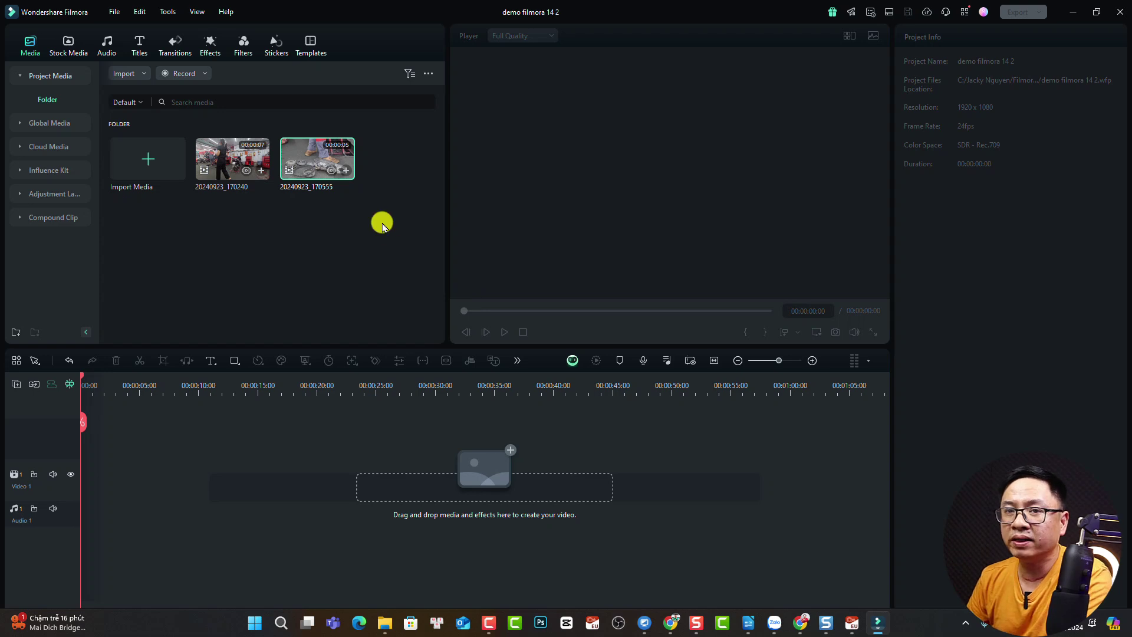
# - Show the File menu commands again after briefly closing the menu
pyautogui.click(109, 13)
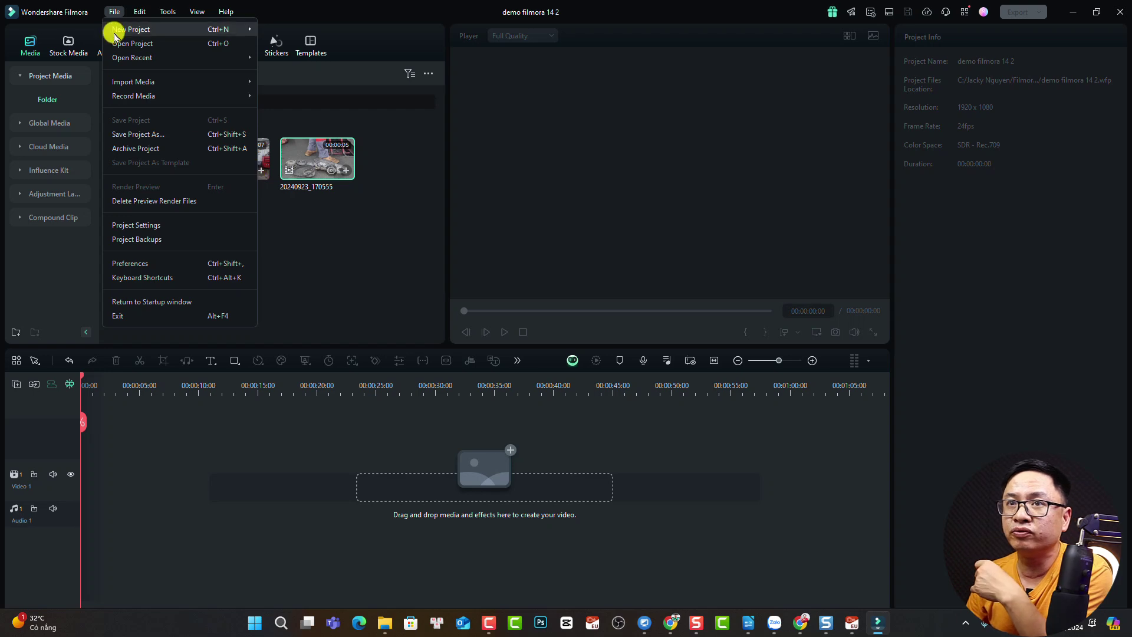
pyautogui.click(114, 12)
pyautogui.click(114, 12)
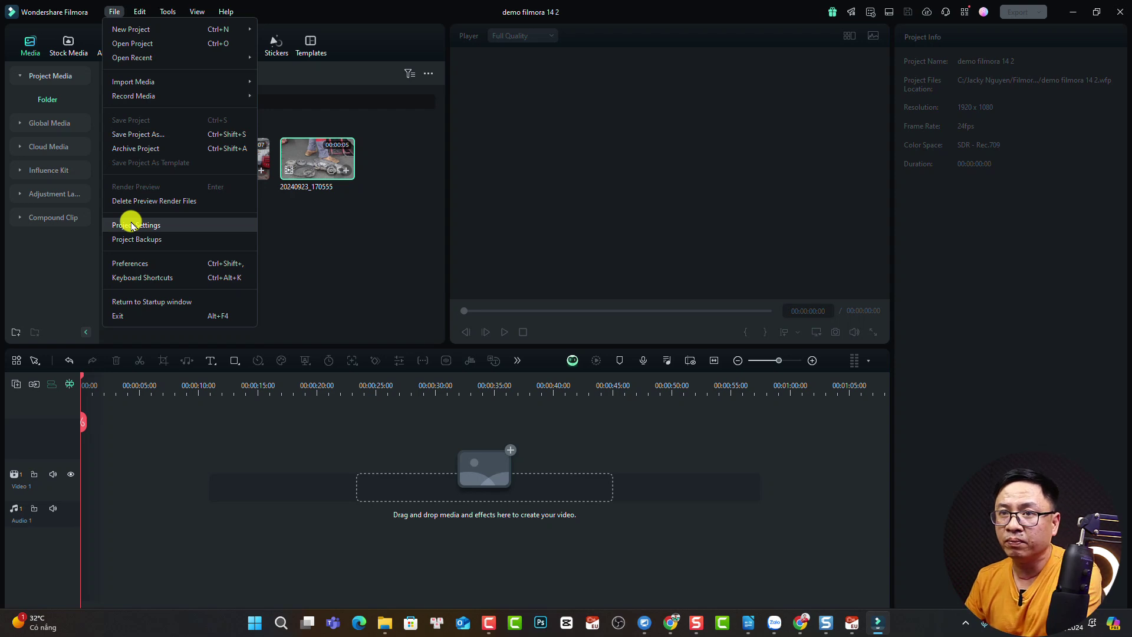
# - In Project Settings, choose 1920x1080, 24 fps and SDR - Rec.709, then confirm
pyautogui.click(132, 225)
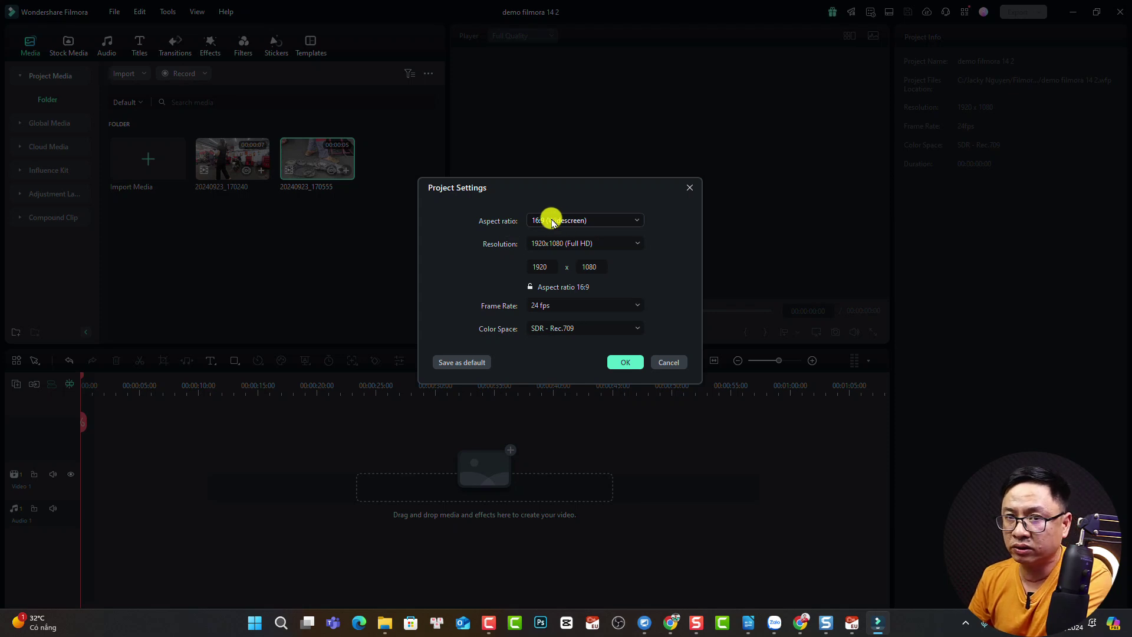
pyautogui.click(635, 244)
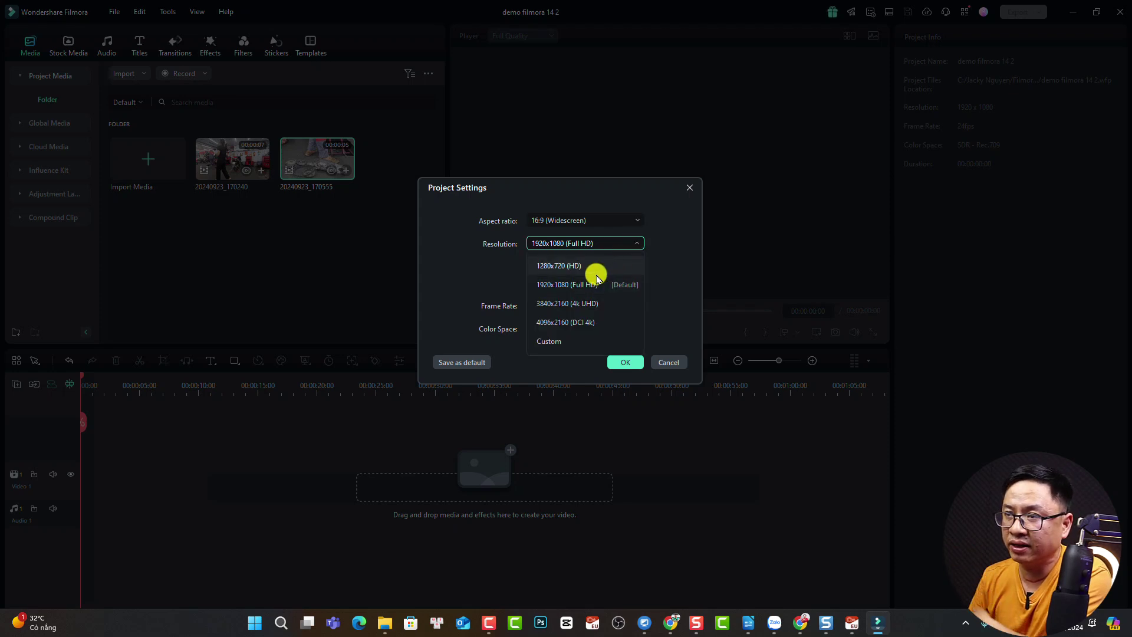
pyautogui.click(571, 287)
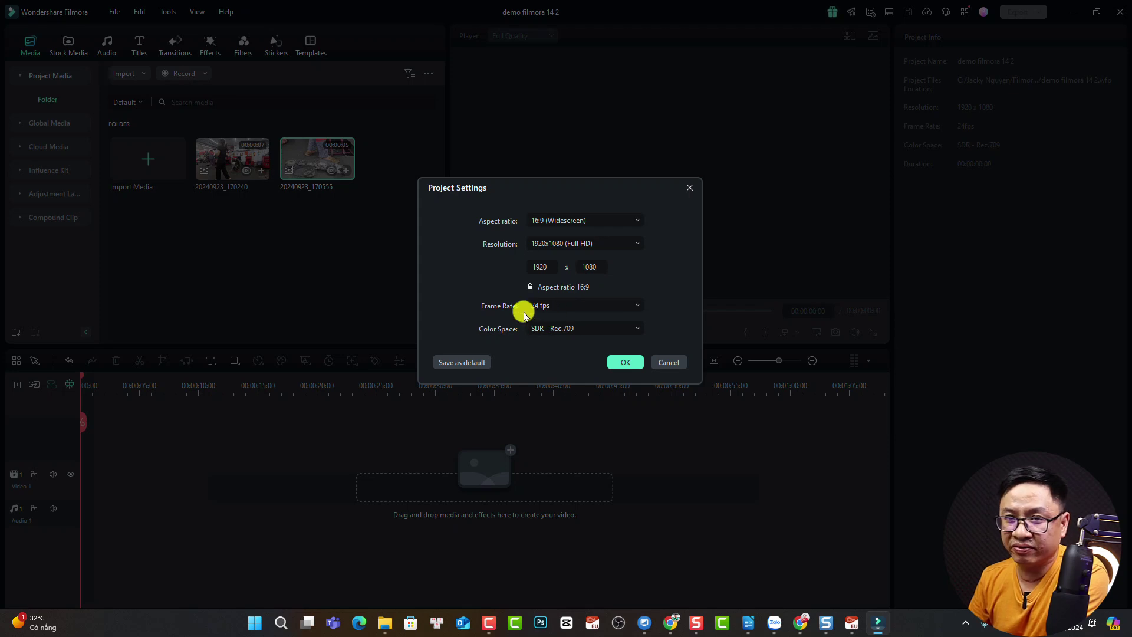
pyautogui.click(563, 306)
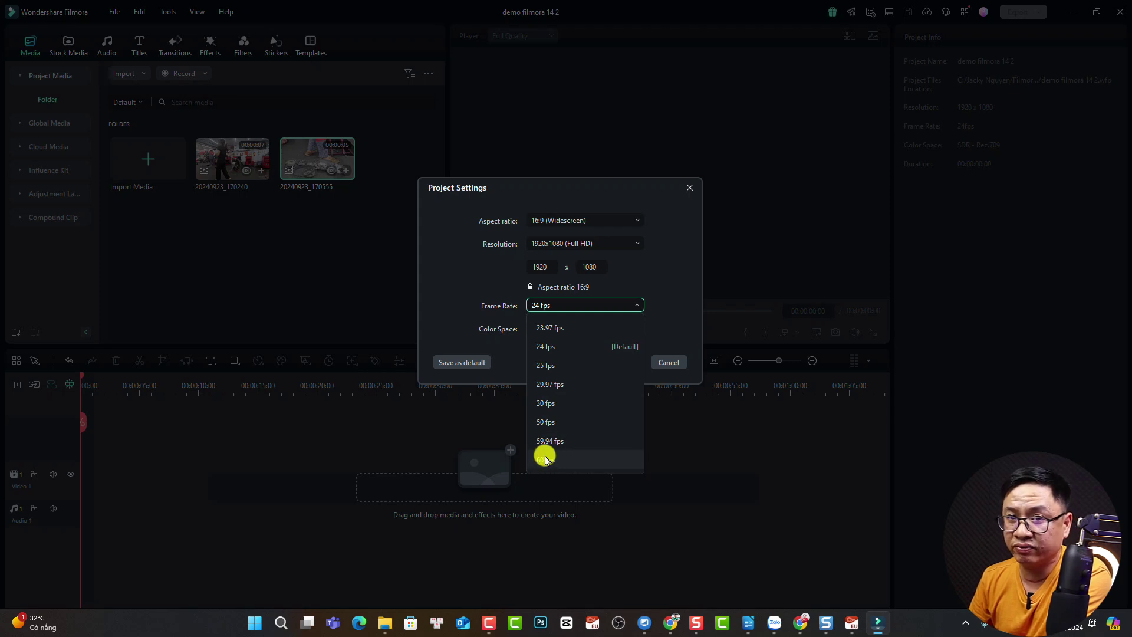
pyautogui.click(549, 347)
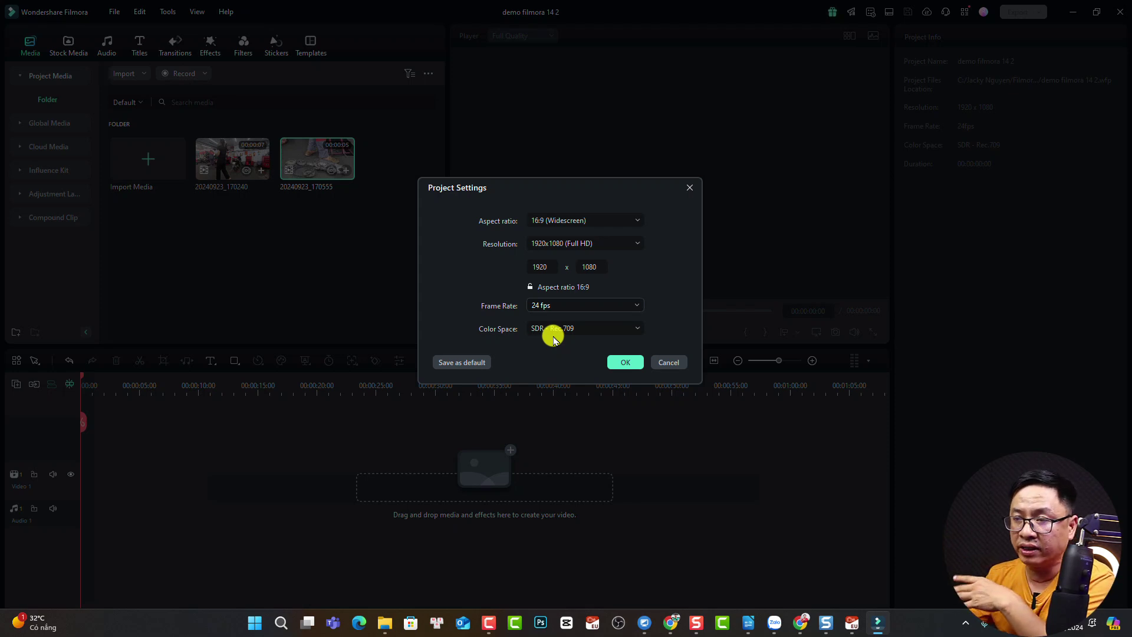
pyautogui.click(623, 330)
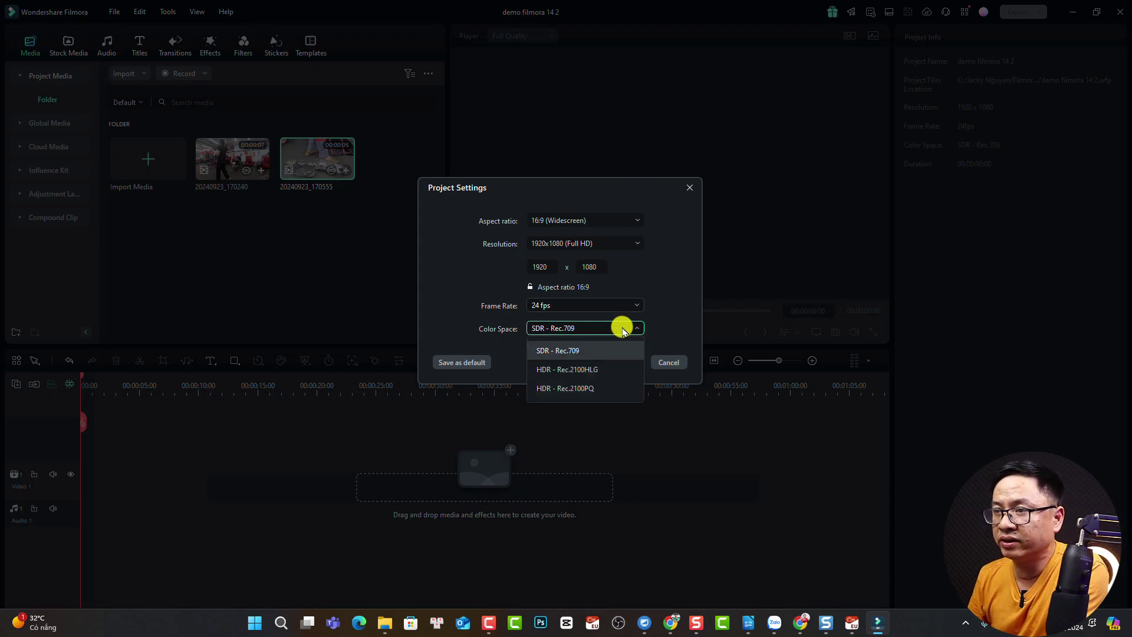
pyautogui.click(562, 352)
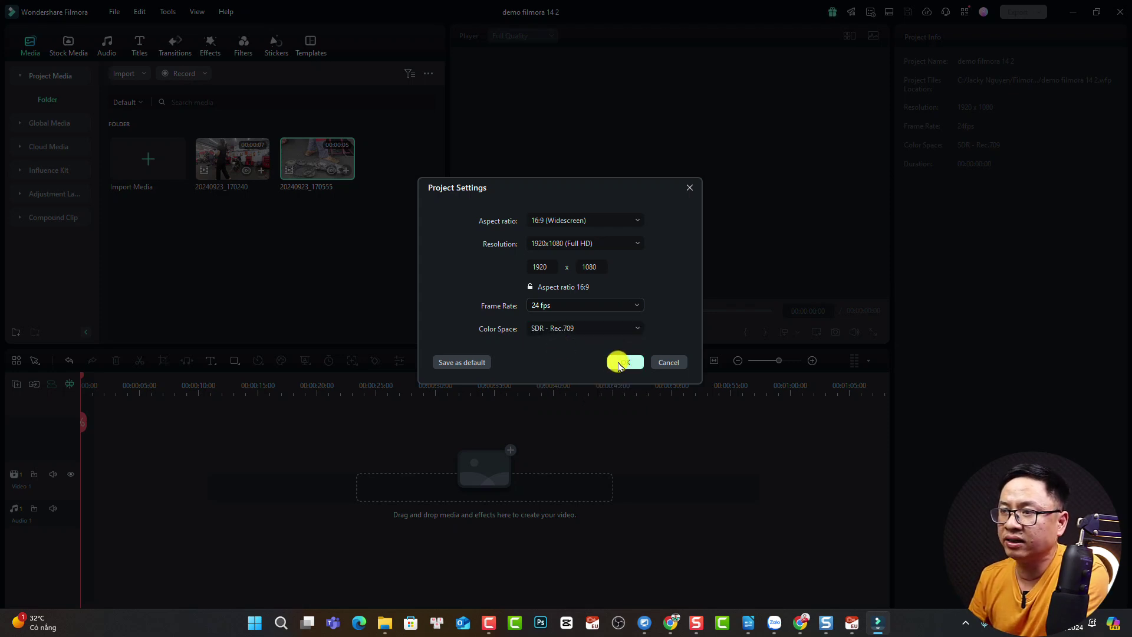
pyautogui.click(622, 362)
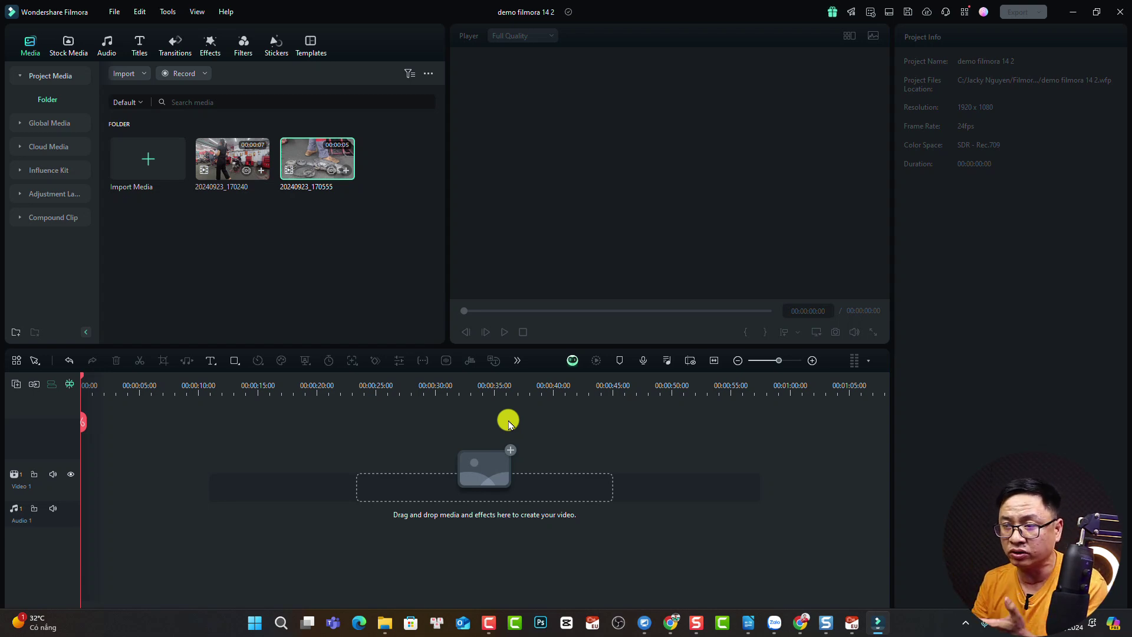
# - Open Preferences and keep the interface language as English (United States)
pyautogui.click(112, 11)
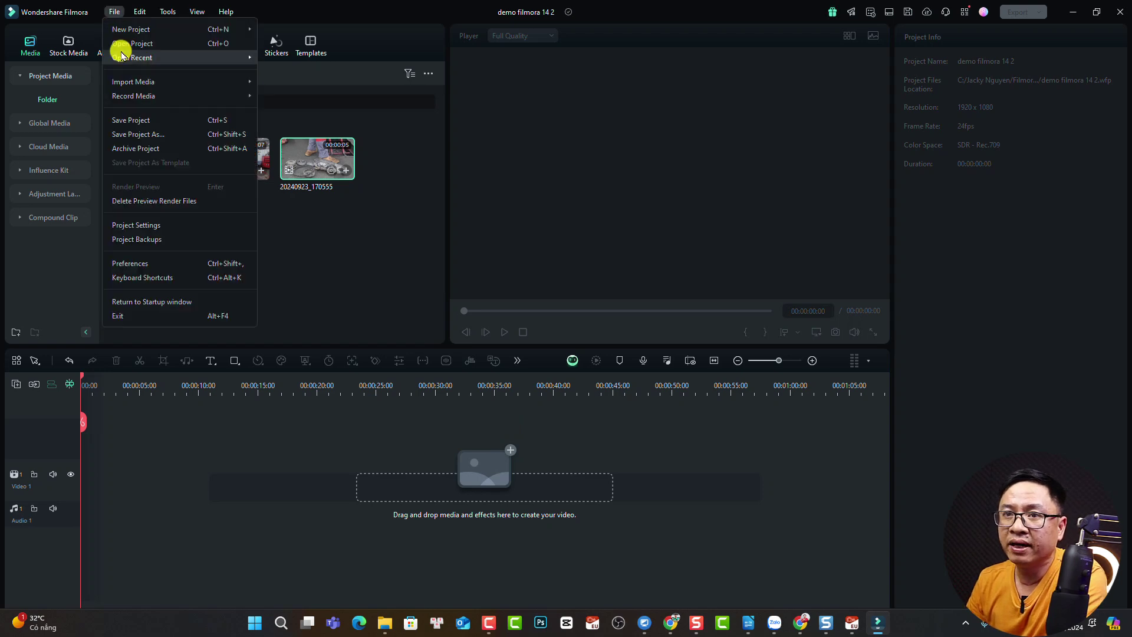
pyautogui.click(128, 263)
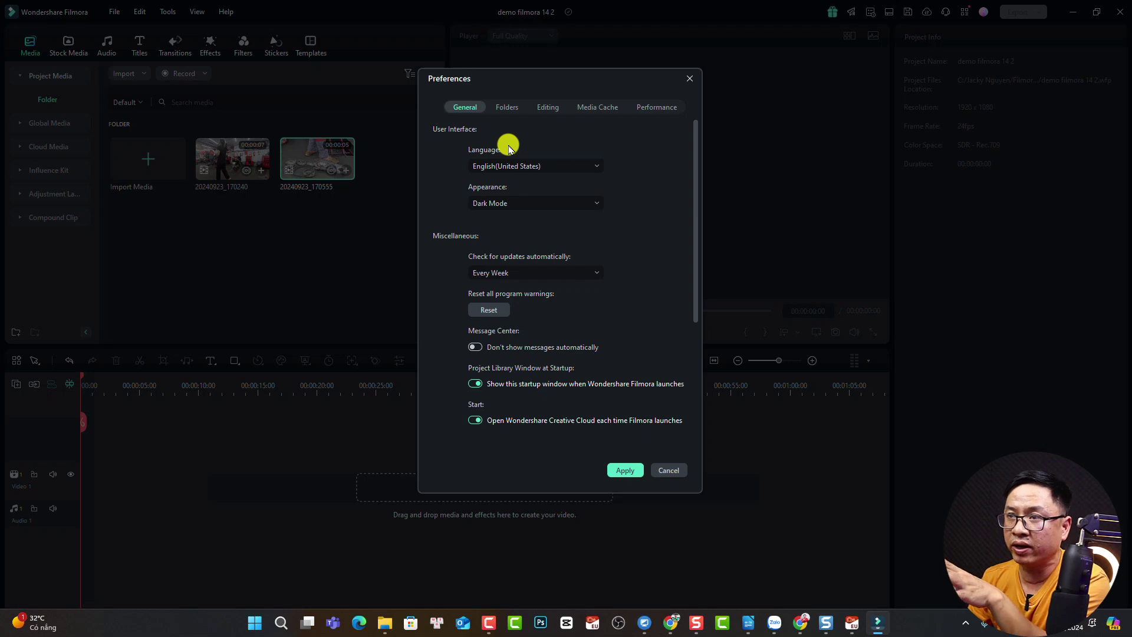
pyautogui.click(572, 170)
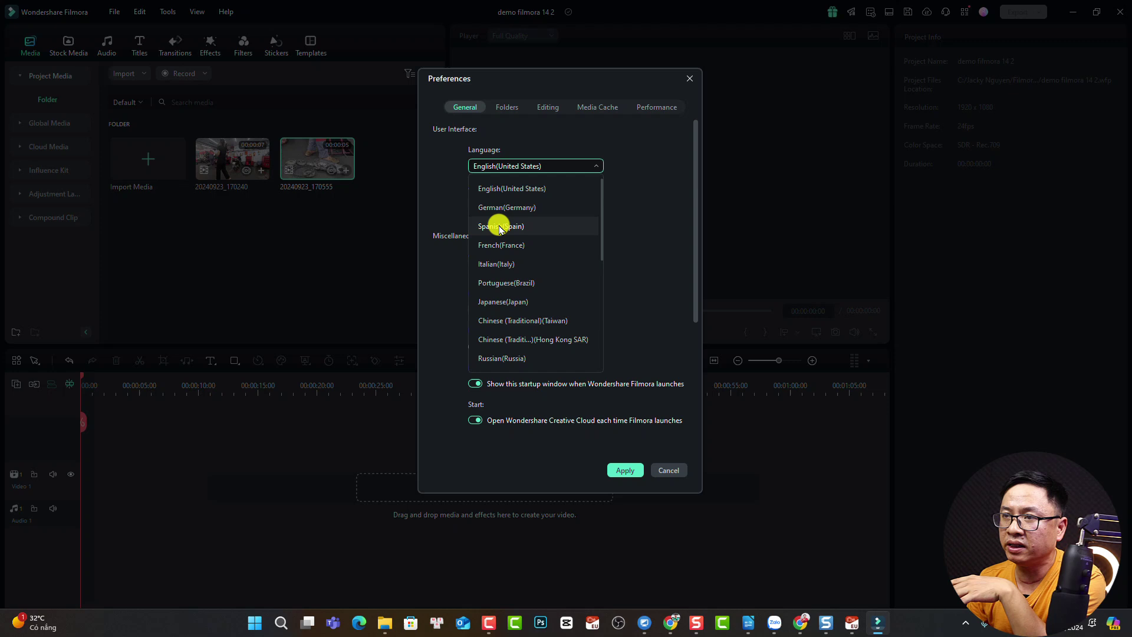
pyautogui.scroll(-3, 522, 235)
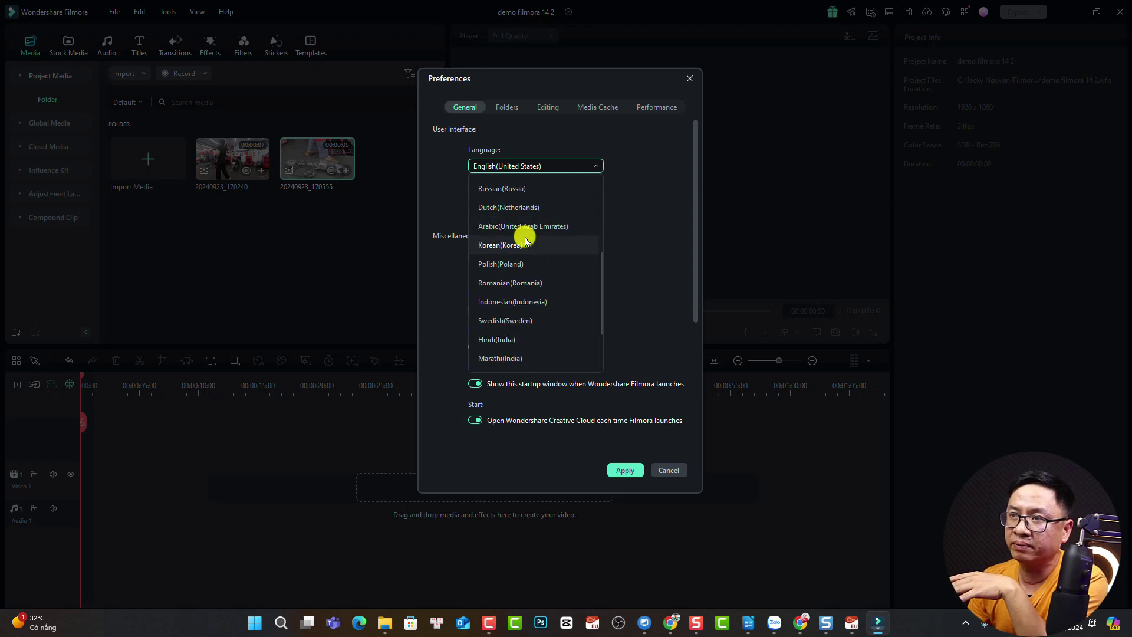
pyautogui.scroll(3, 521, 236)
pyautogui.click(513, 165)
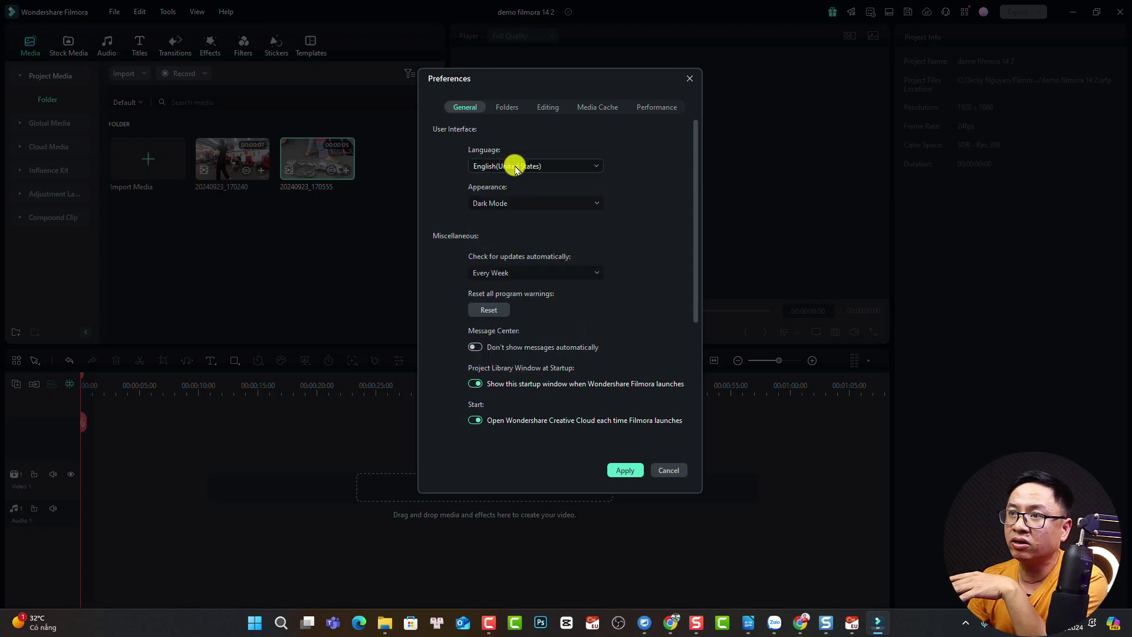
# - Try the Light Mode appearance, then revert to Dark Mode and apply it
pyautogui.click(520, 202)
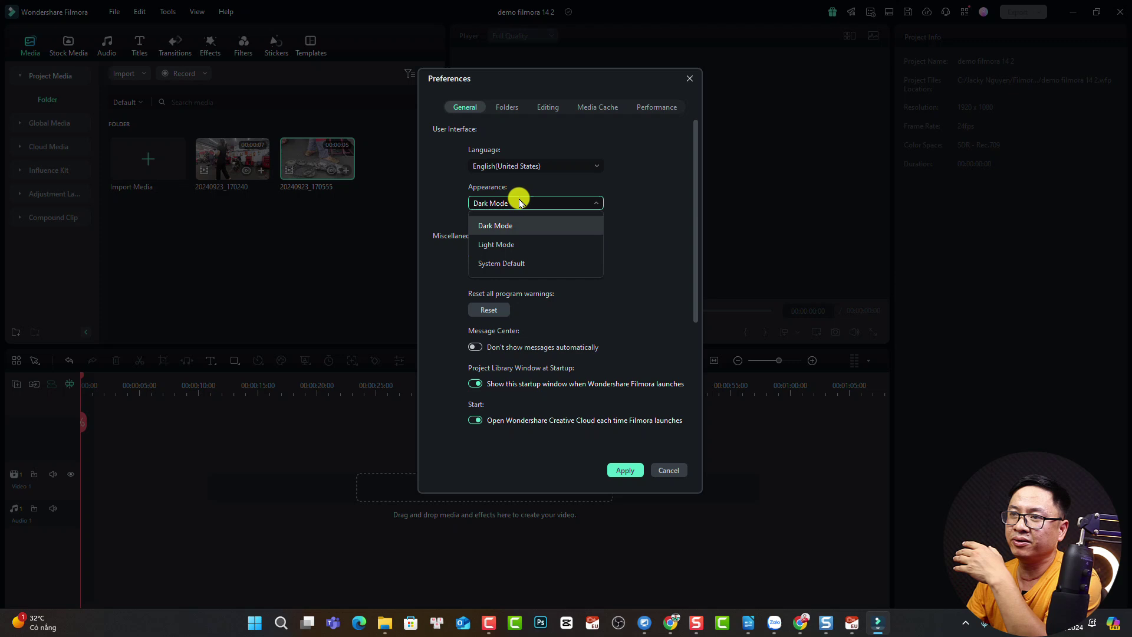
pyautogui.click(510, 251)
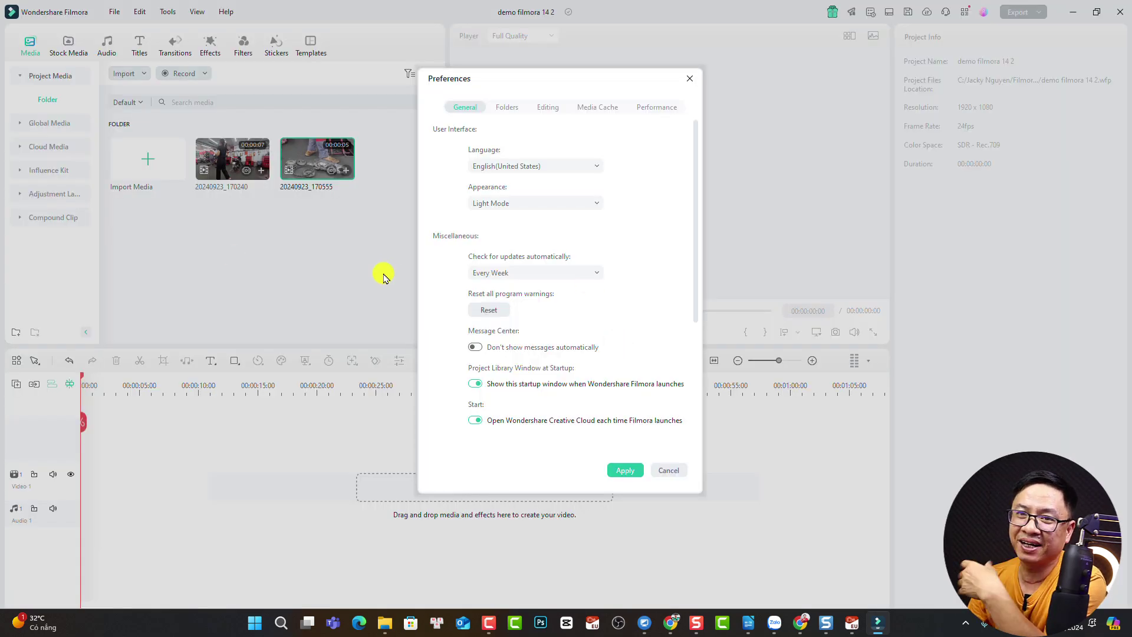
pyautogui.click(538, 202)
pyautogui.click(515, 227)
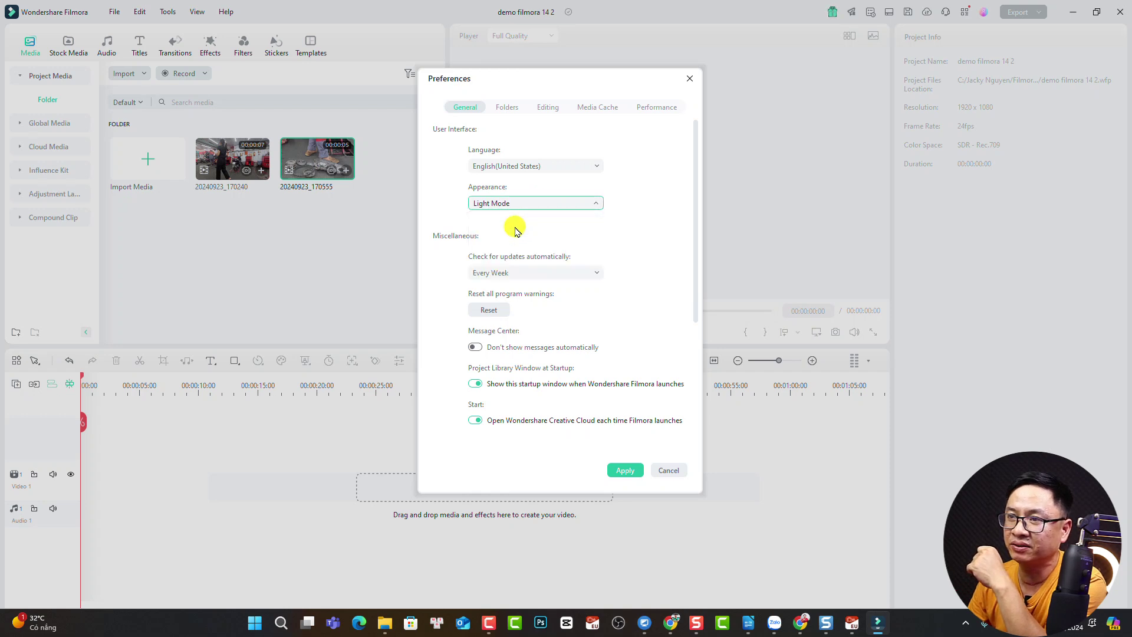
pyautogui.click(626, 471)
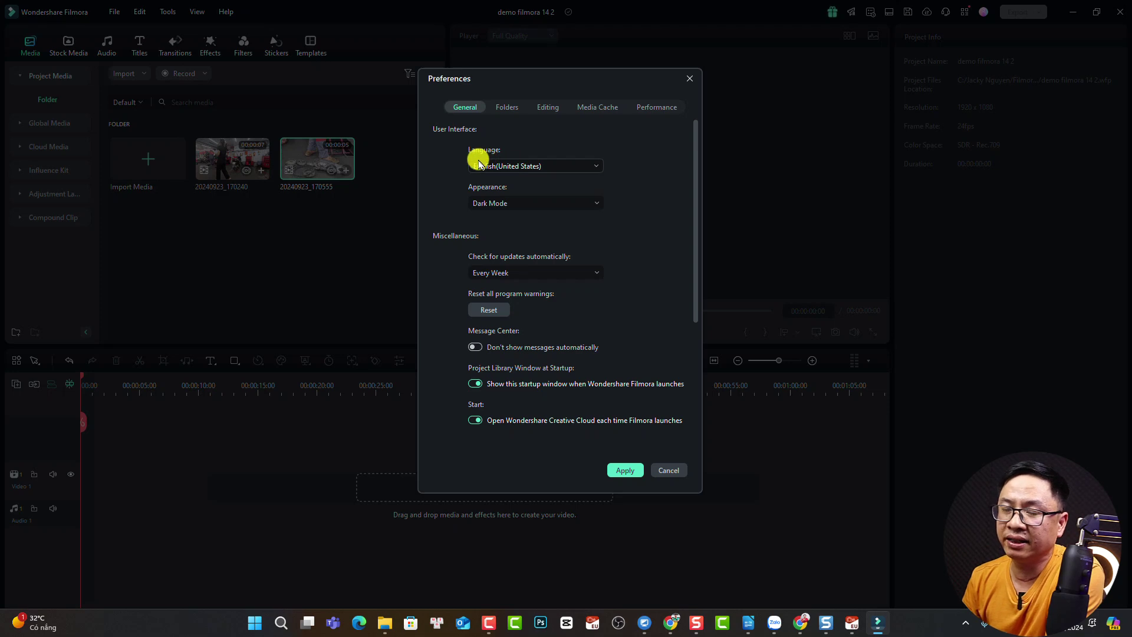
# - In the Folders preferences, set 'Back up my project every' to 1 min
pyautogui.click(505, 107)
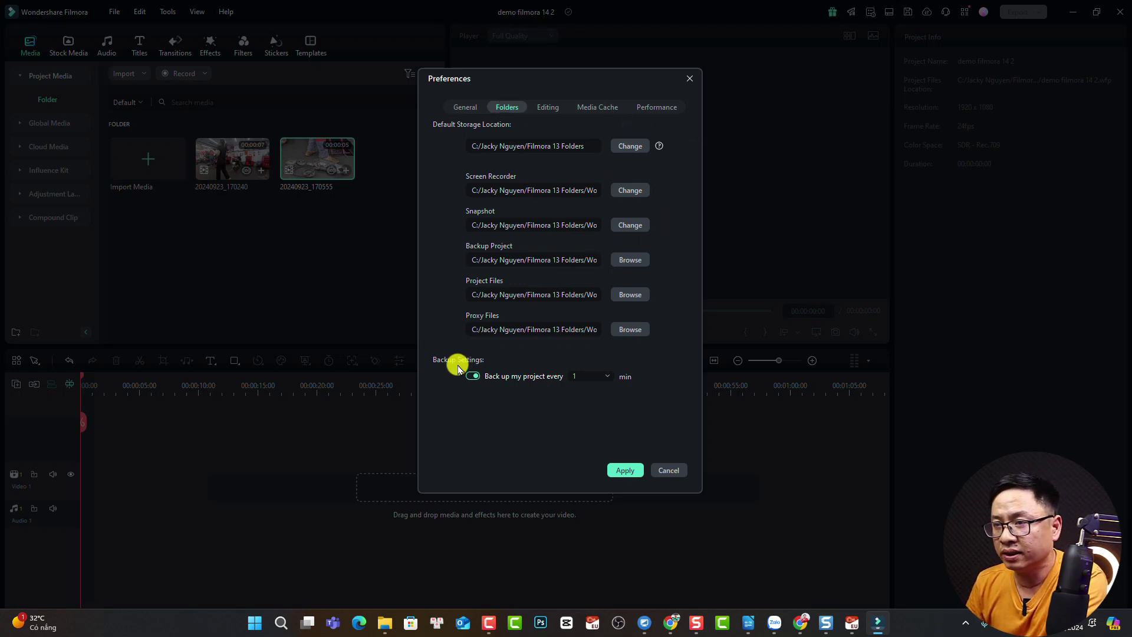
pyautogui.click(587, 374)
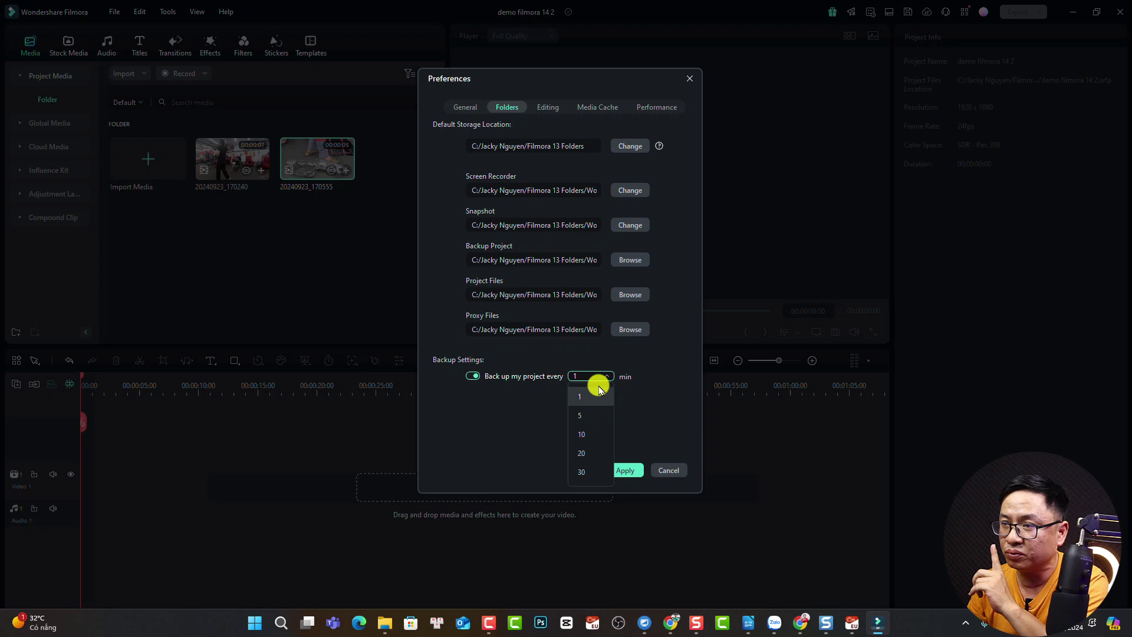
pyautogui.click(586, 399)
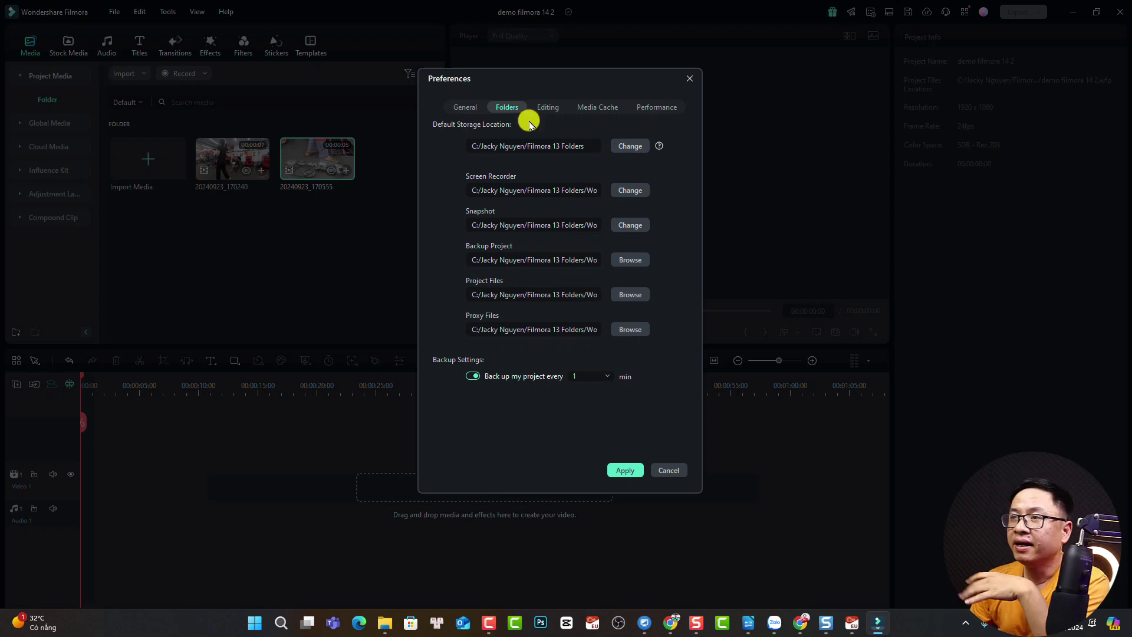
# - Enable hardware acceleration for rendering and playback under Performance, leaving auto proxy off, and apply
pyautogui.click(658, 112)
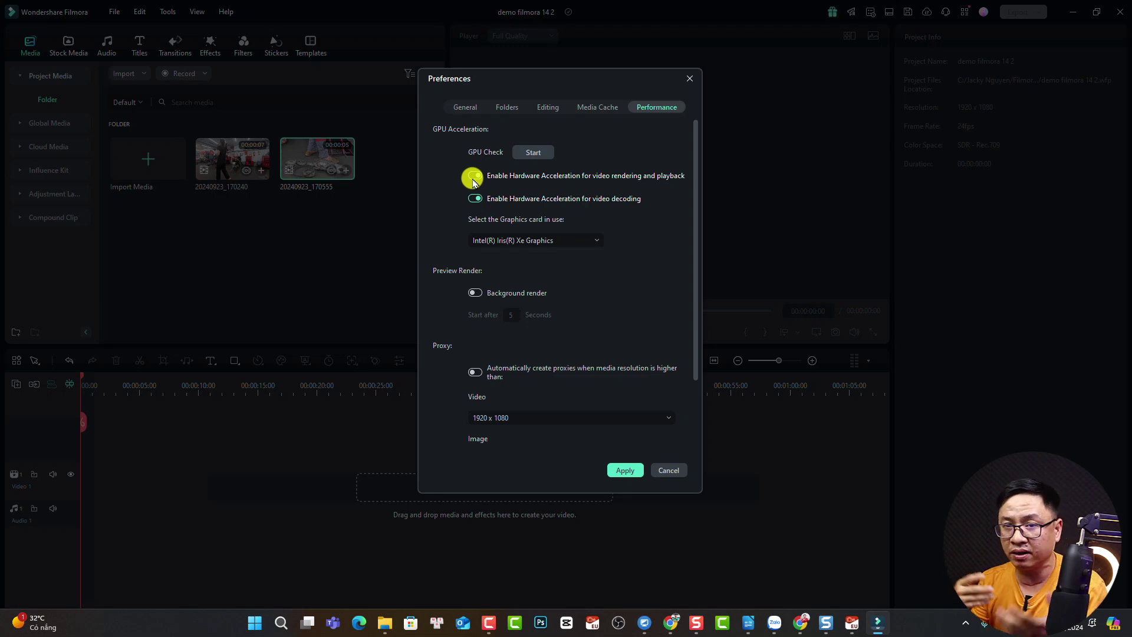
pyautogui.click(474, 294)
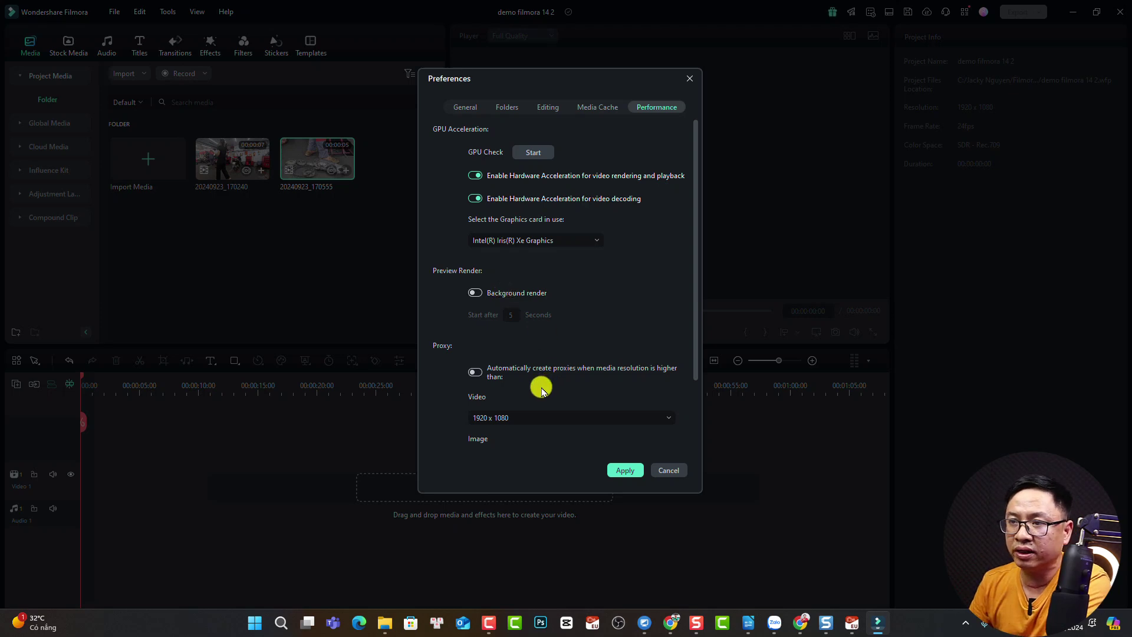
pyautogui.scroll(-1, 535, 386)
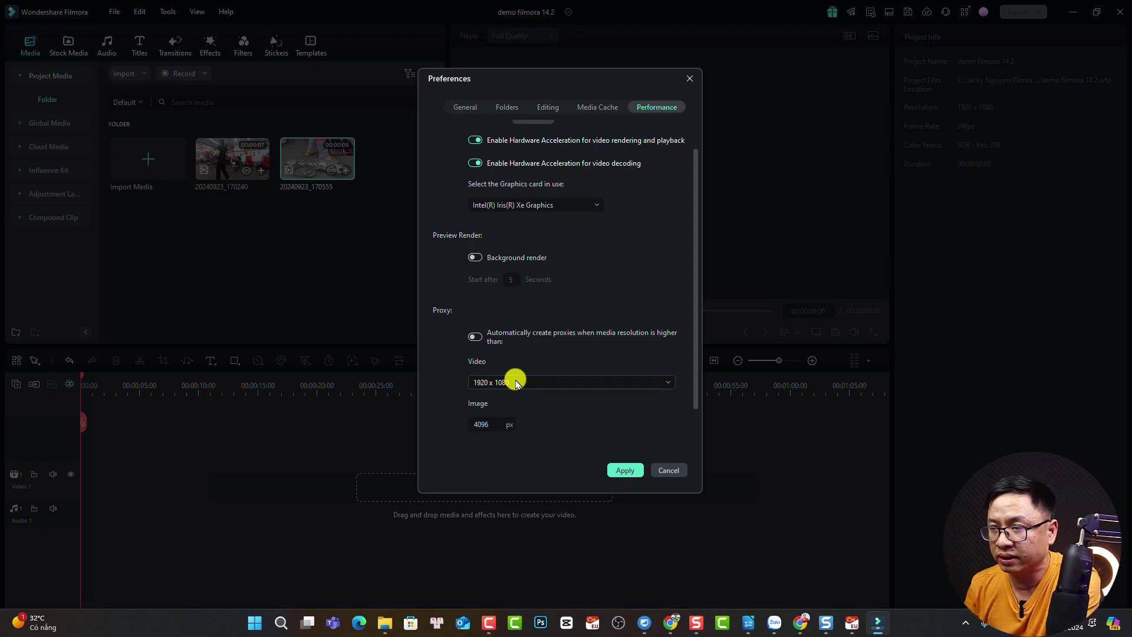
pyautogui.click(625, 470)
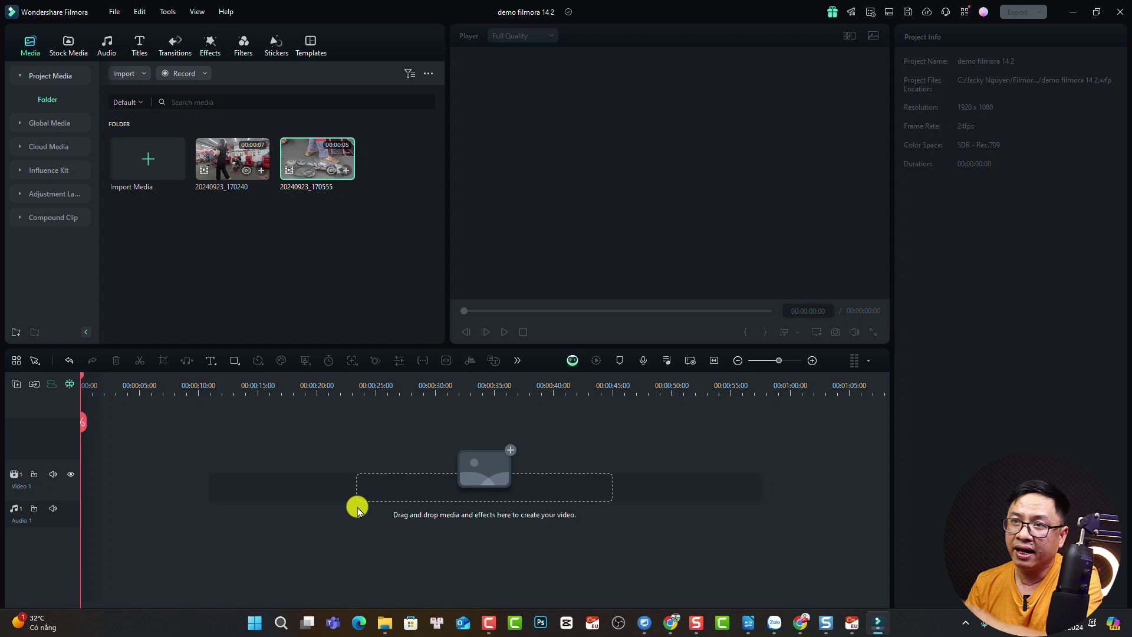
# - Add both clips to Video 1 keeping 1920x1080 24fps, then preview the 00:00:12:15 timeline
pyautogui.moveTo(371, 228); pyautogui.dragTo(76, 473)
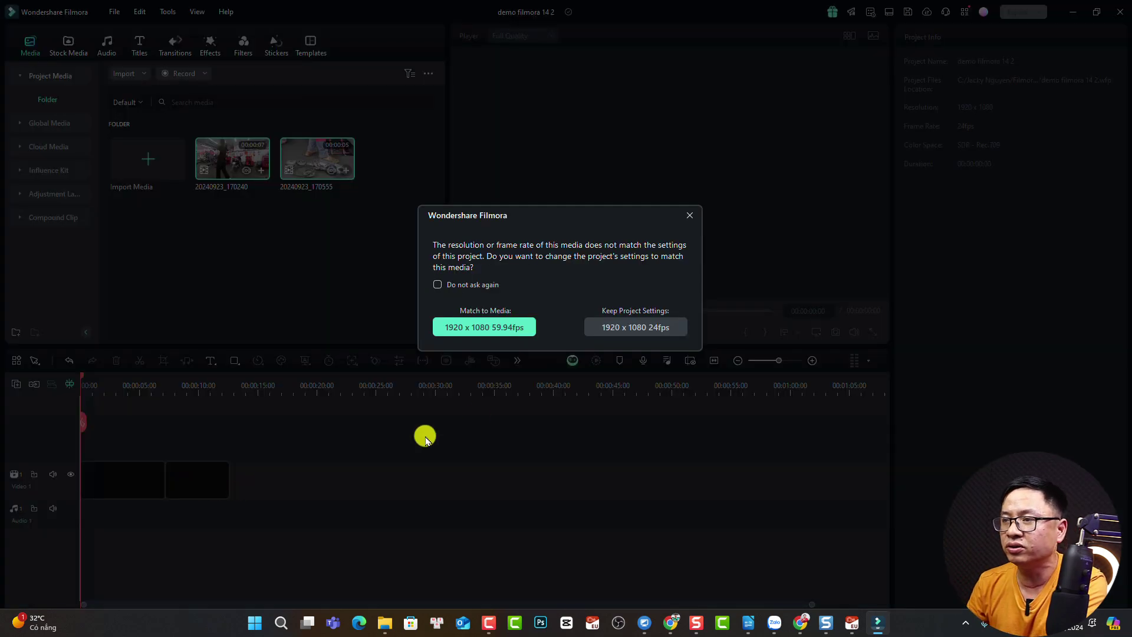
pyautogui.click(651, 338)
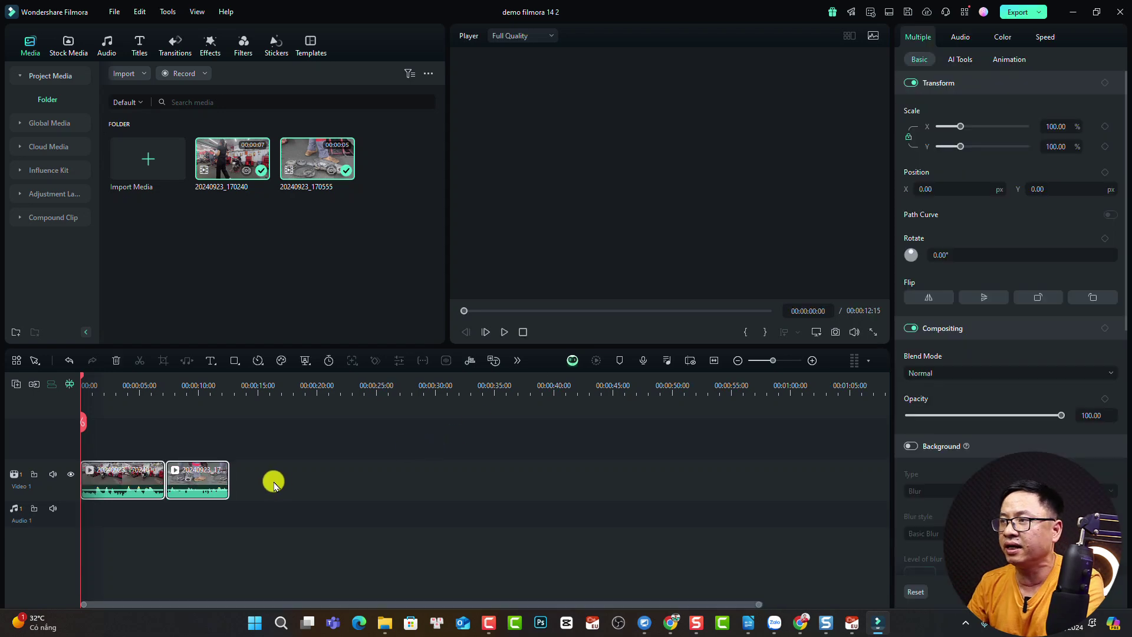
pyautogui.press('space')
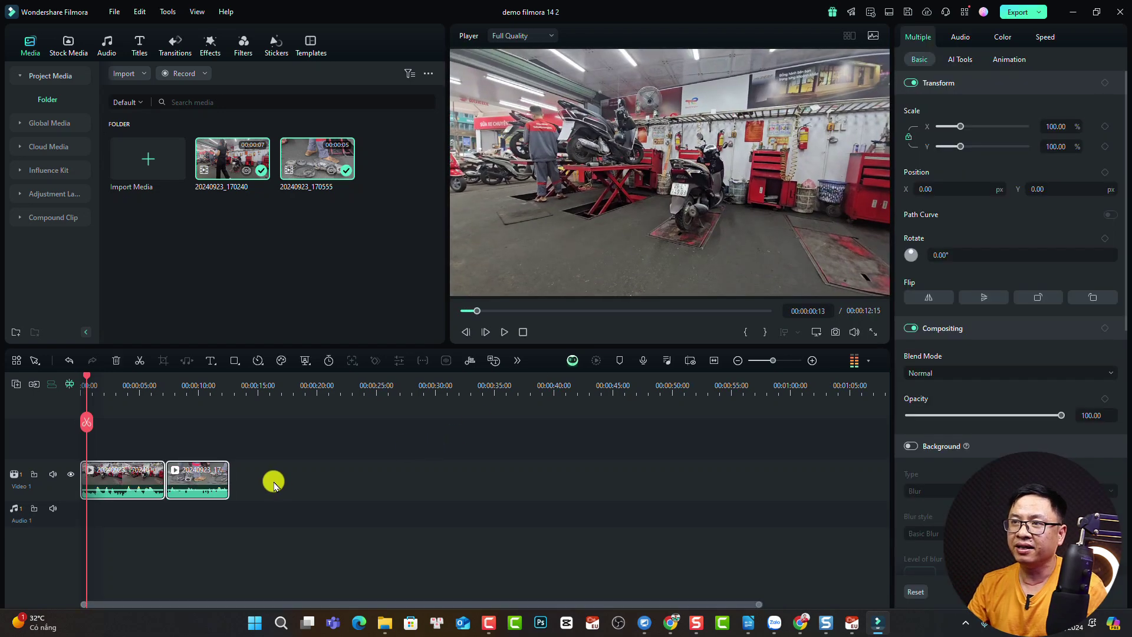